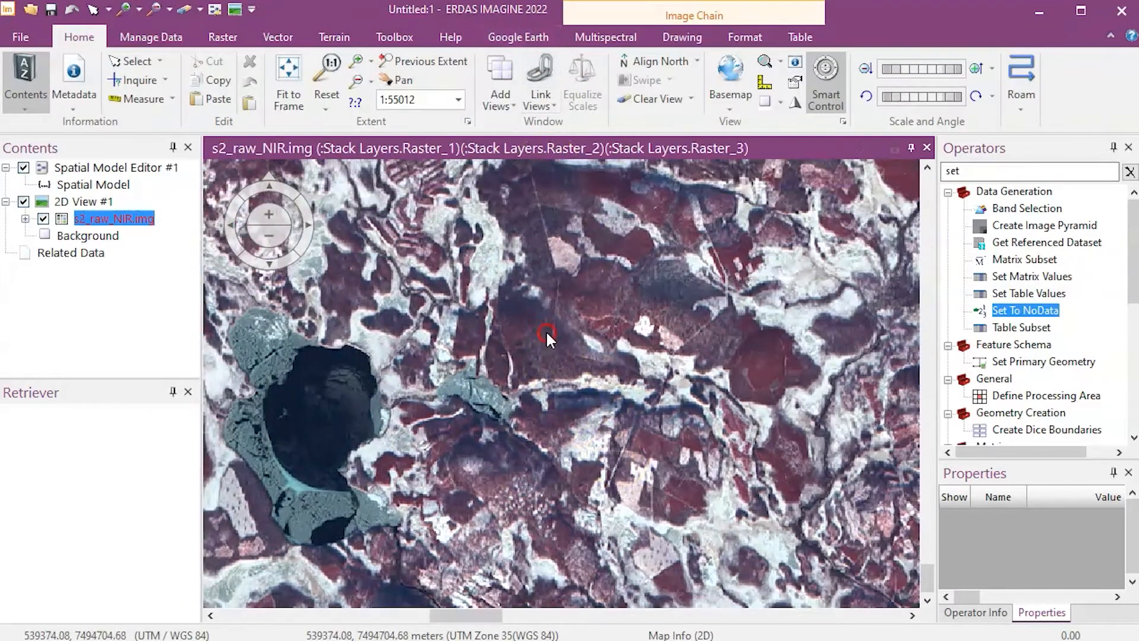
- Examine the s2_raw_NIR.img satellite image, covering its full extent and the land around the large lake
drag(546, 330, 565, 365)
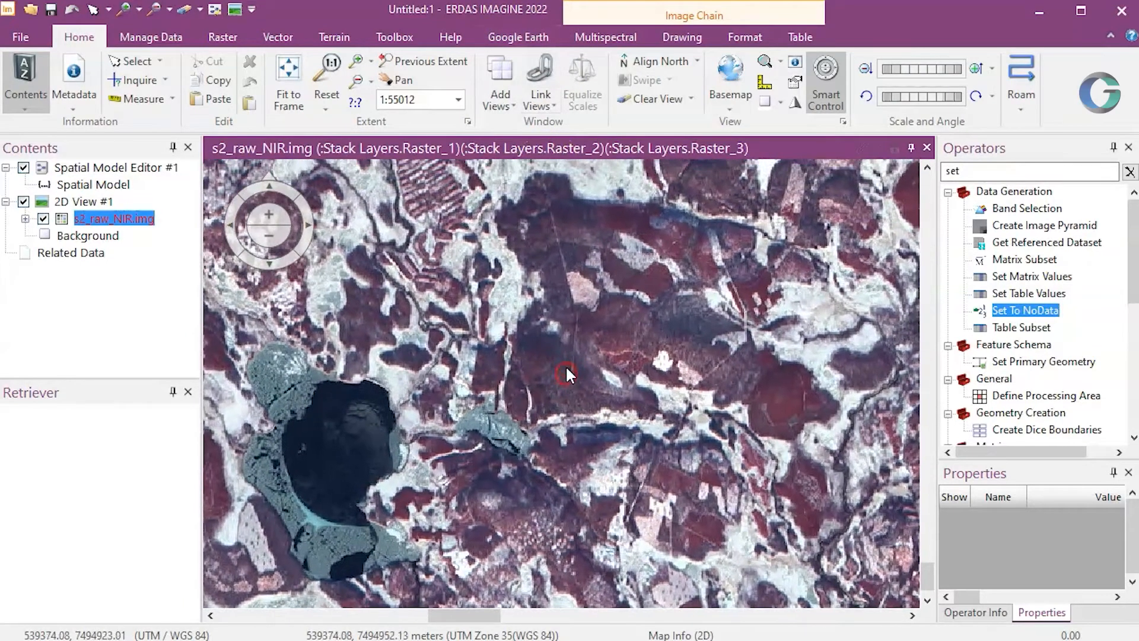
scroll(559, 356, down, 2)
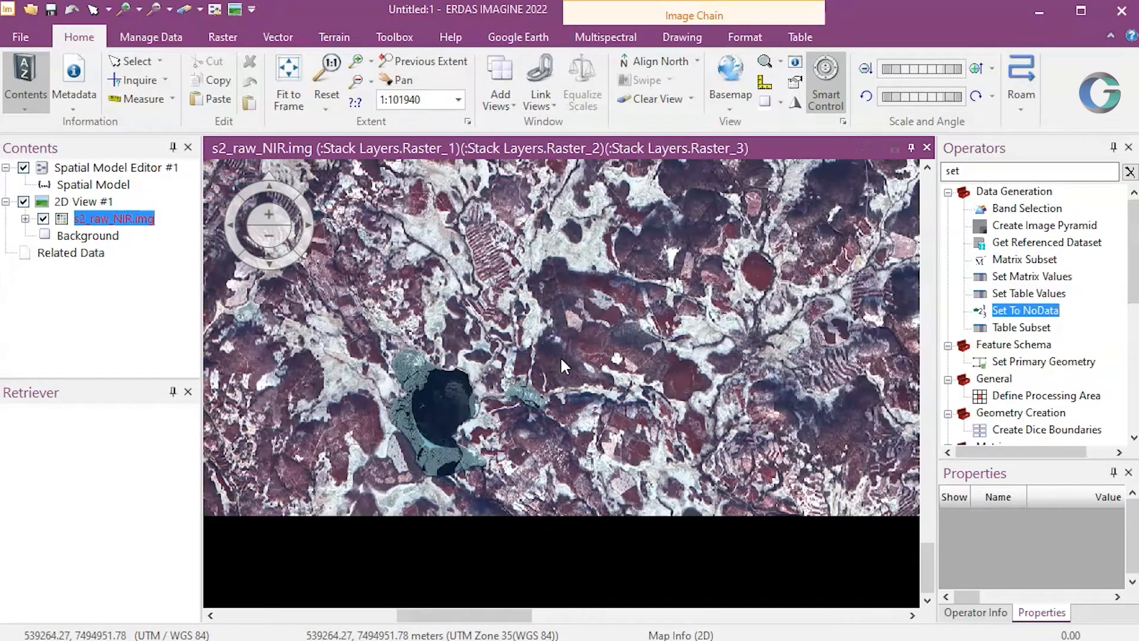
drag(563, 361, 539, 511)
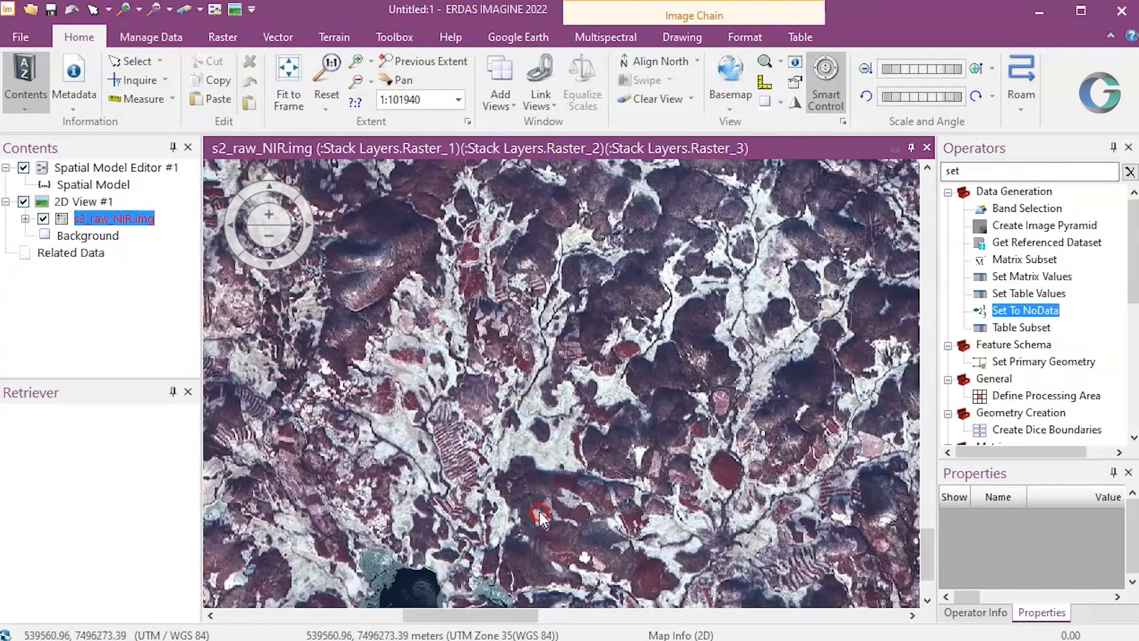
right_click(541, 513)
click(593, 328)
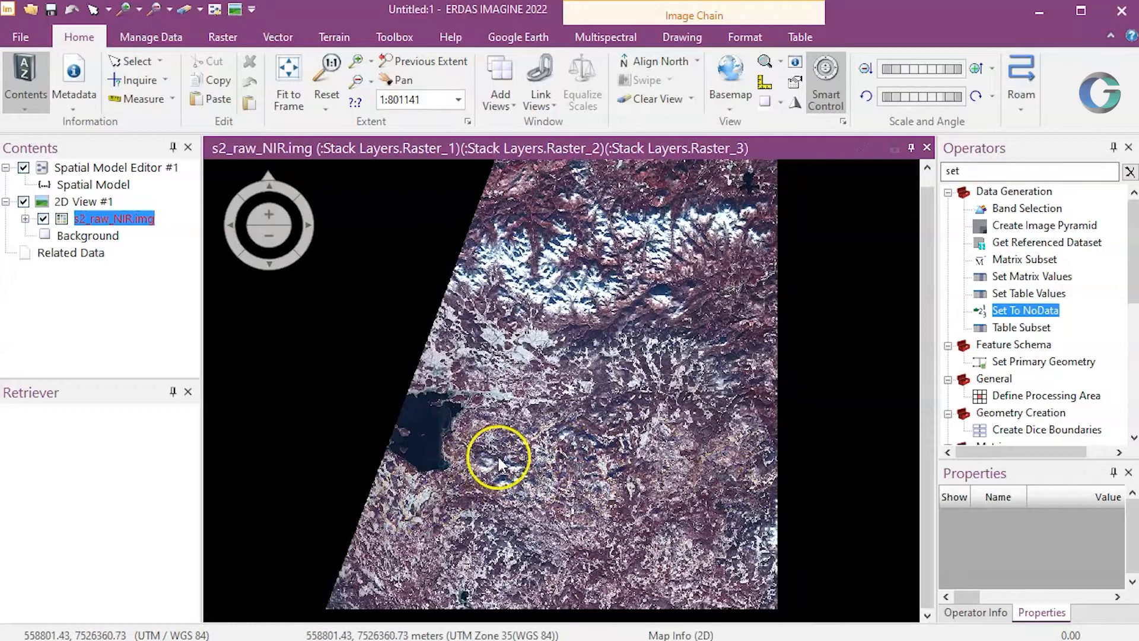
scroll(417, 455, up, 5)
scroll(539, 352, up, 1)
drag(539, 352, 458, 449)
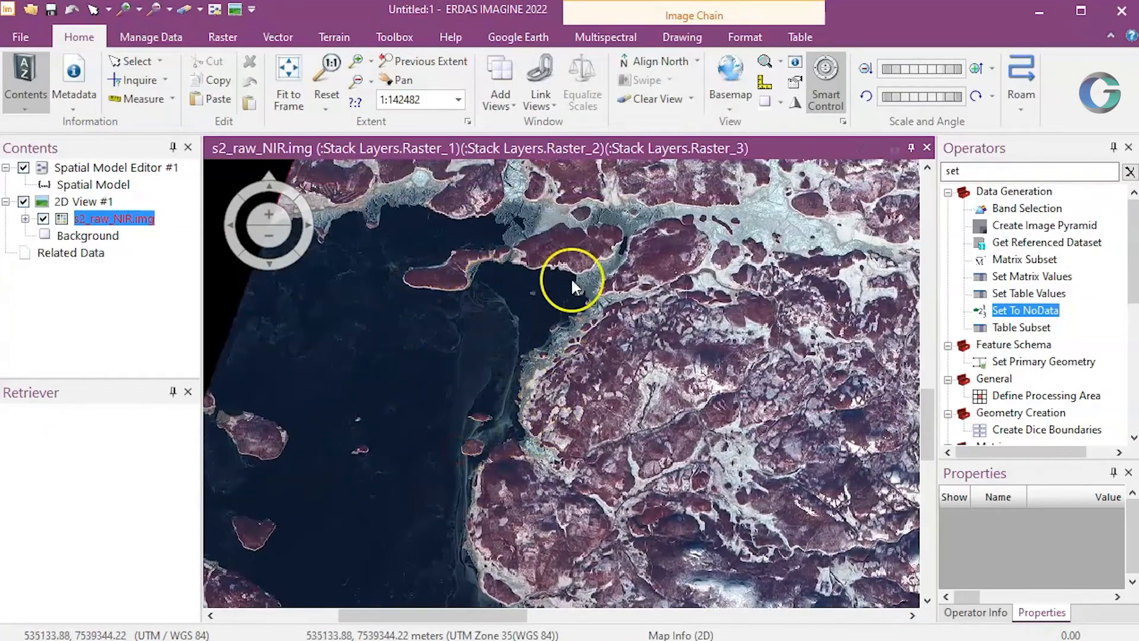
drag(714, 477, 518, 308)
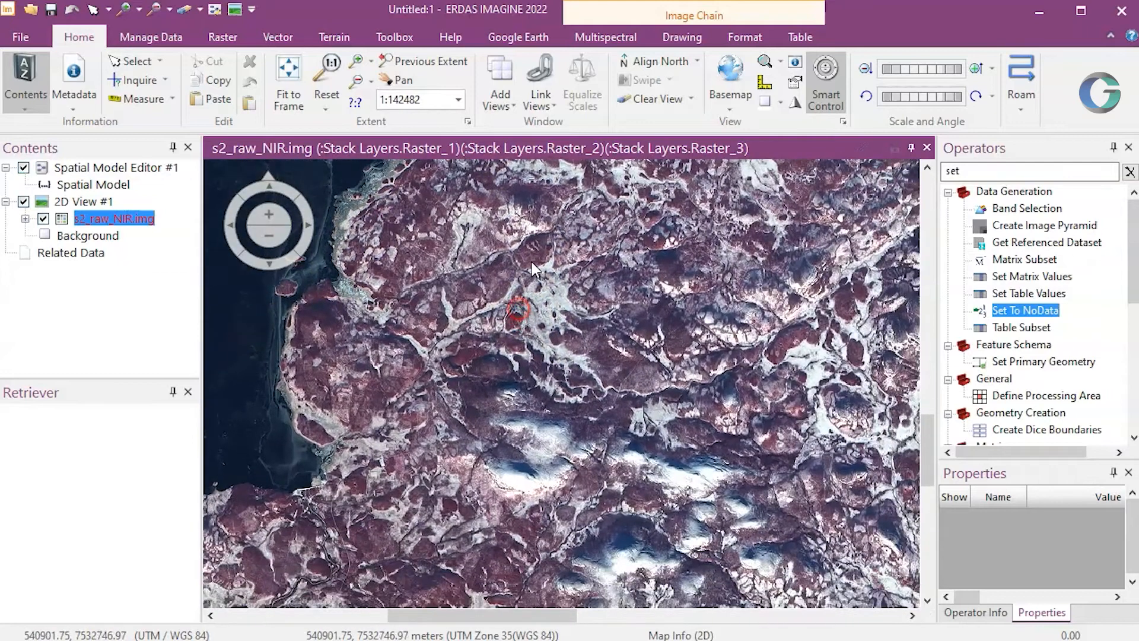
drag(586, 256, 613, 512)
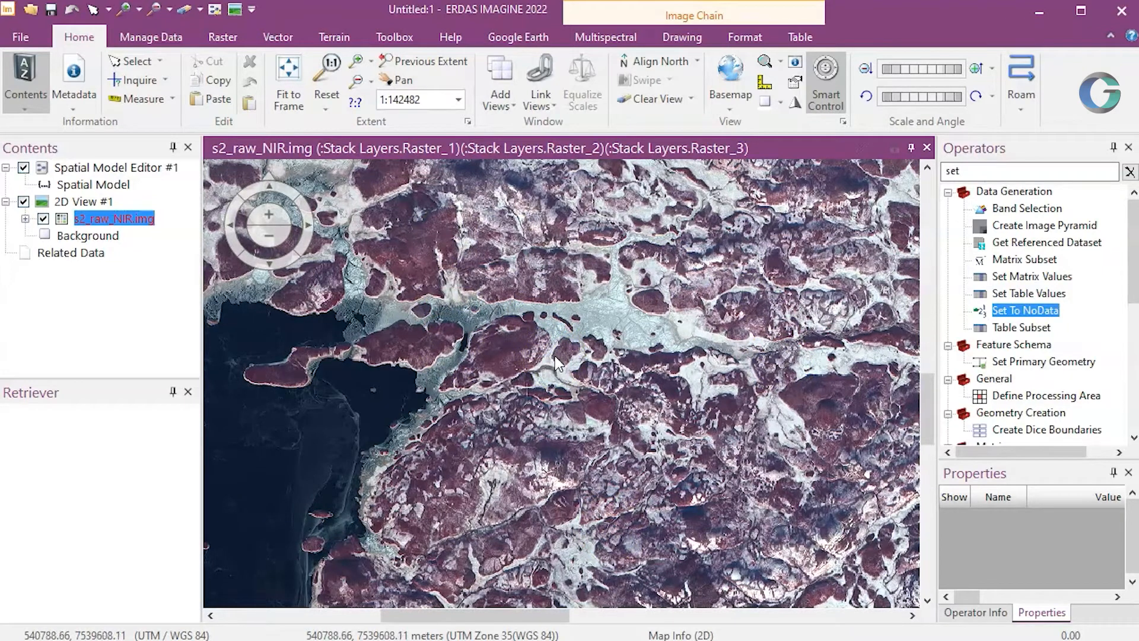
- Open a new, empty Spatial Model Editor beside the image view
click(217, 11)
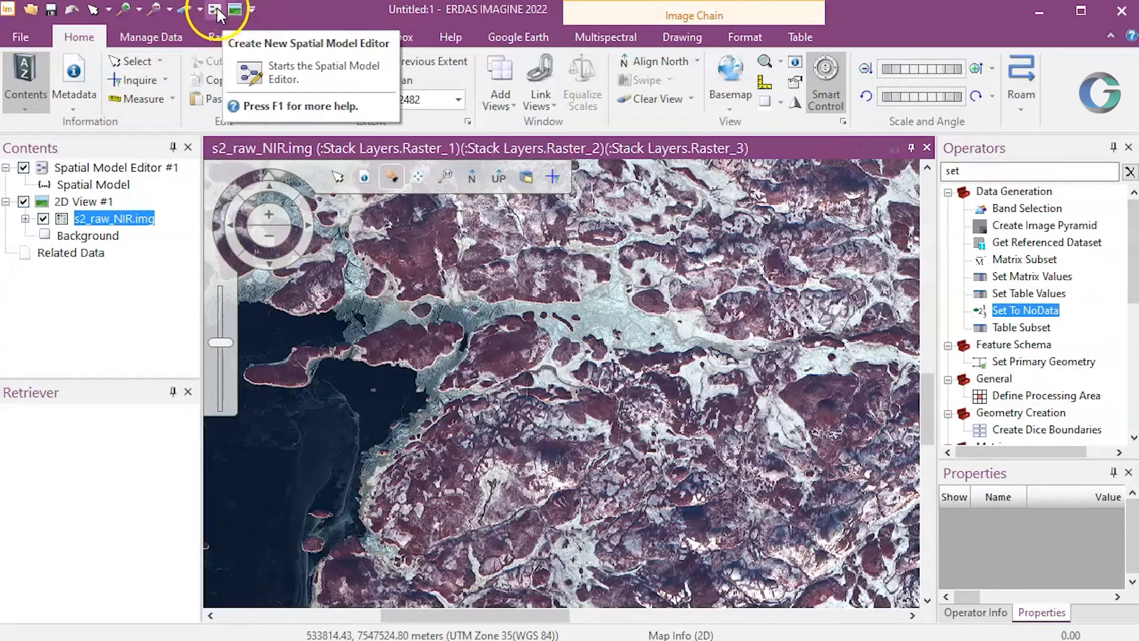
click(396, 38)
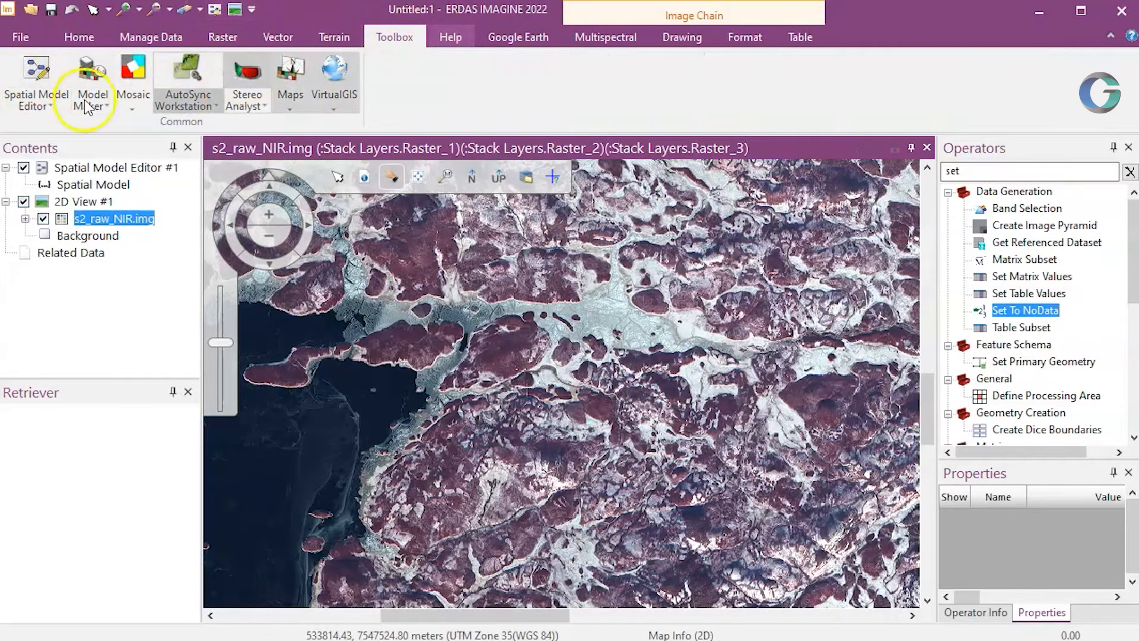
click(45, 79)
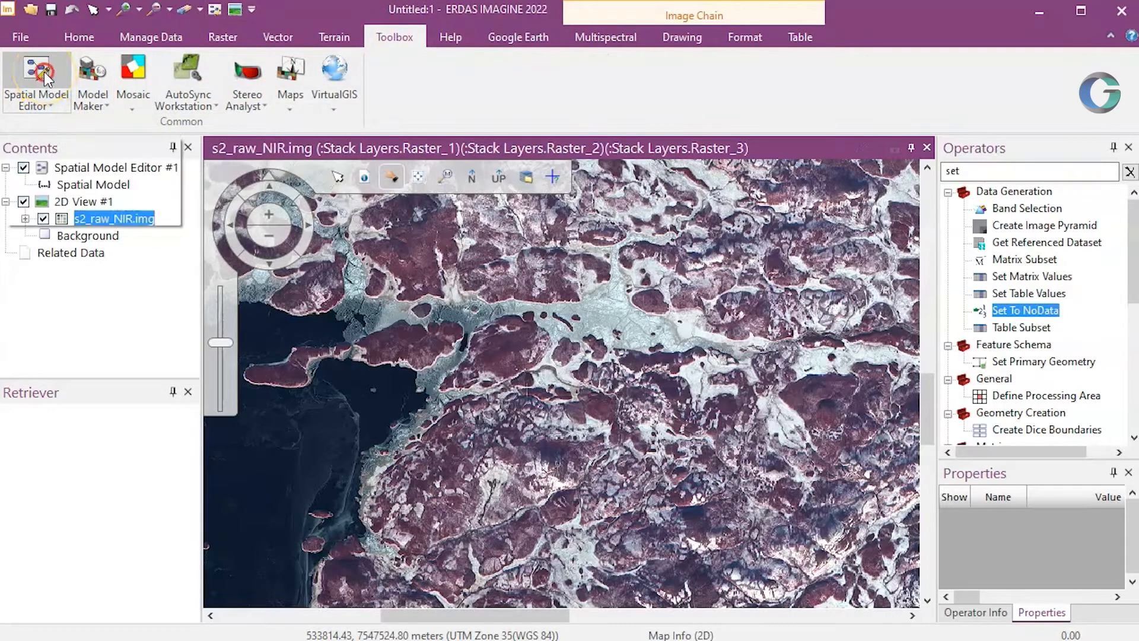
right_click(47, 79)
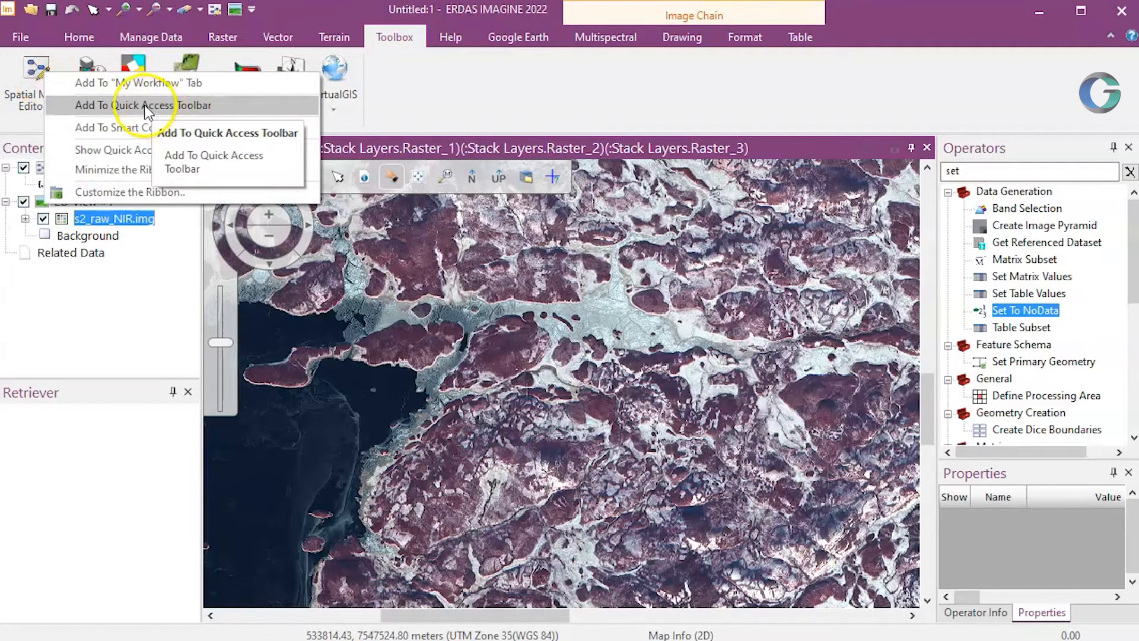
click(30, 77)
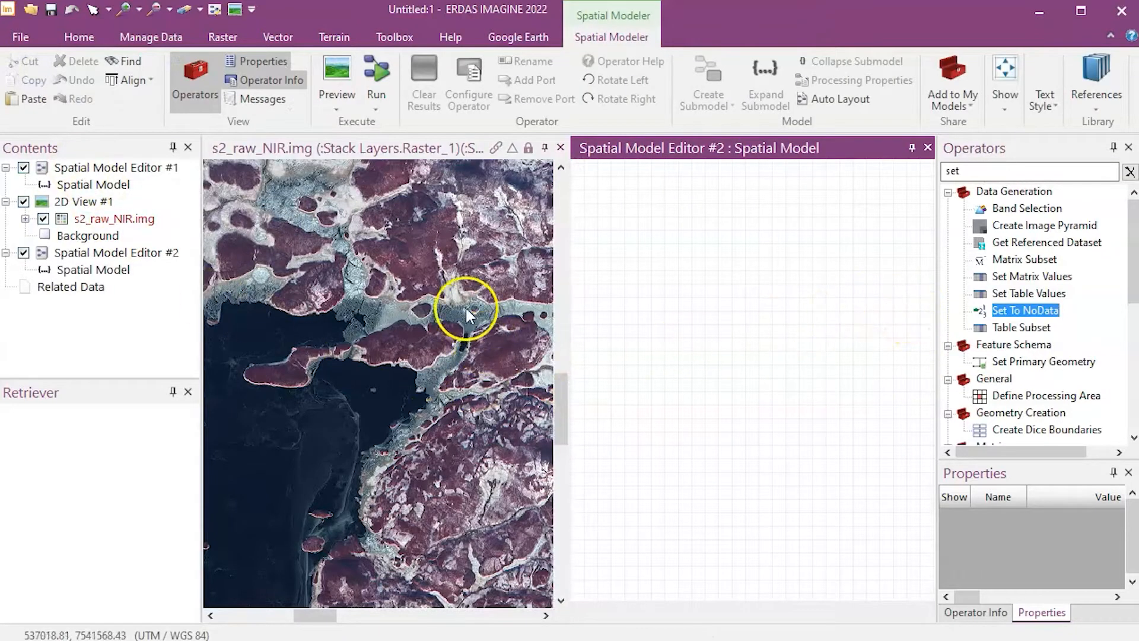
- Add the s2_raw_NIR.img layer to the new spatial model as a Raster Input operator
drag(86, 219, 638, 249)
drag(679, 289, 735, 295)
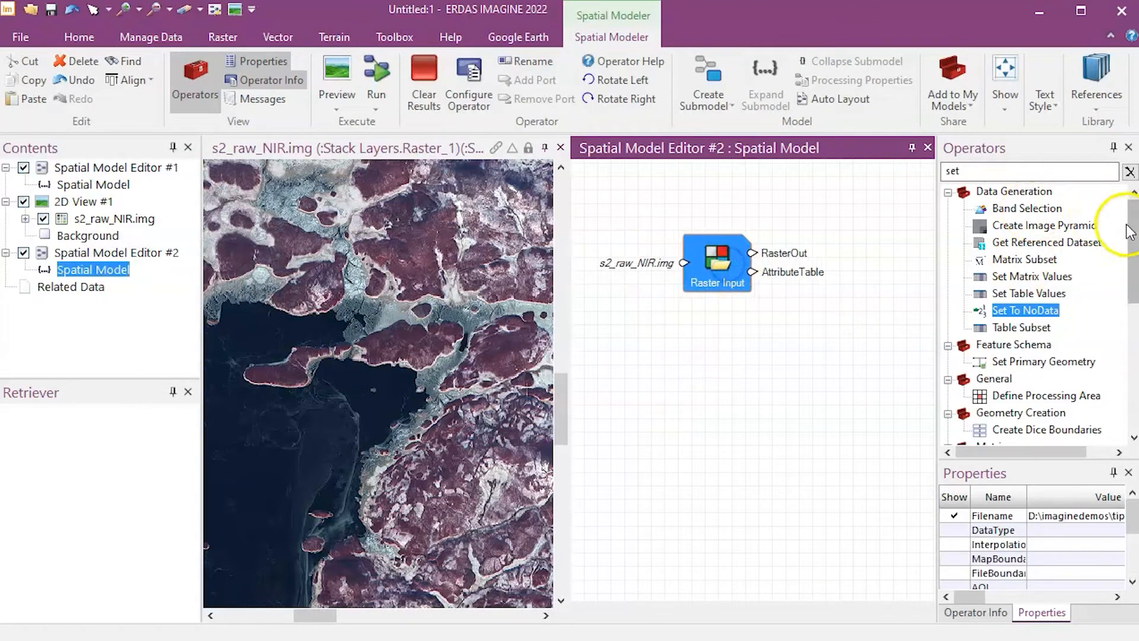
click(1129, 171)
drag(1020, 208, 706, 336)
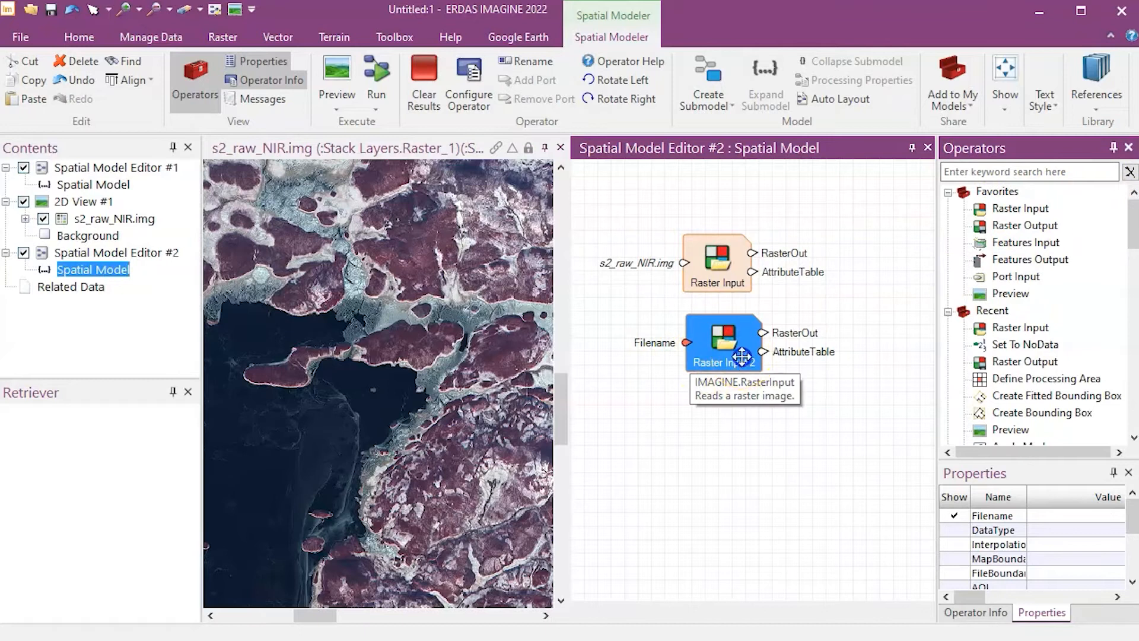
key(Delete)
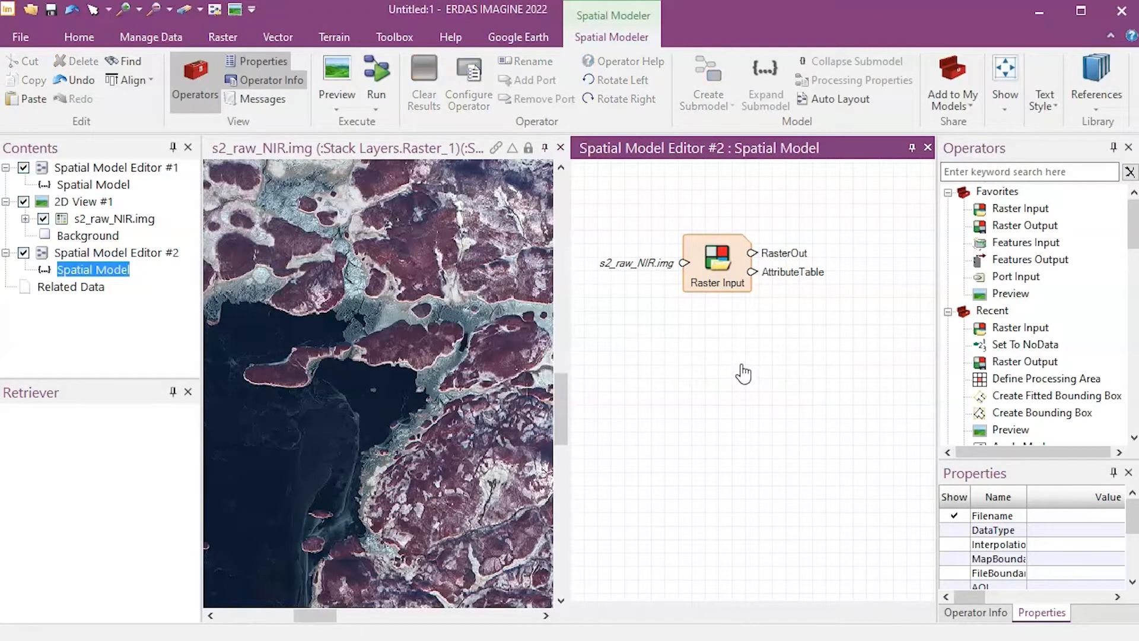
- Add a Features Input operator below the Raster Input and set its file to the recently used shp_aoi.shp
click(970, 172)
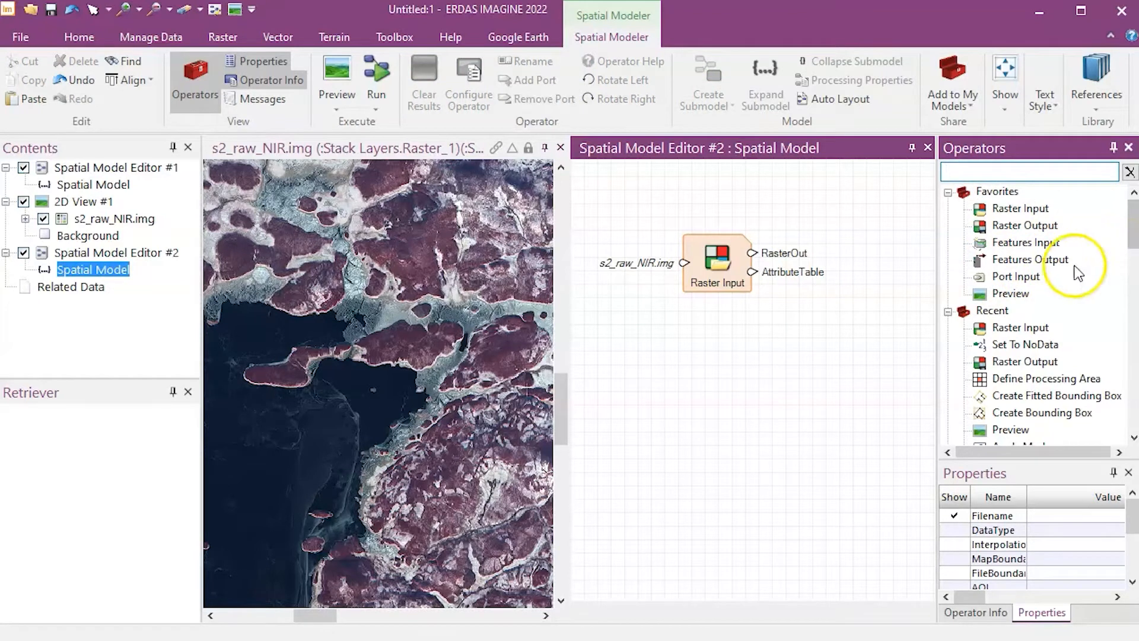
drag(1025, 242, 844, 282)
drag(640, 363, 645, 359)
double_click(645, 391)
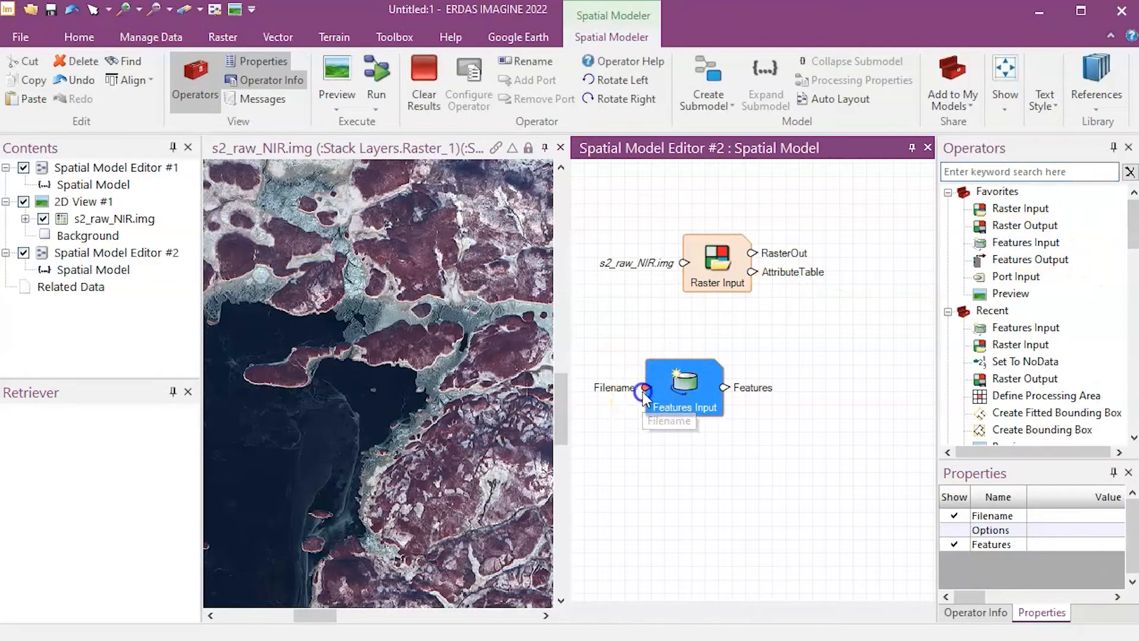
click(752, 338)
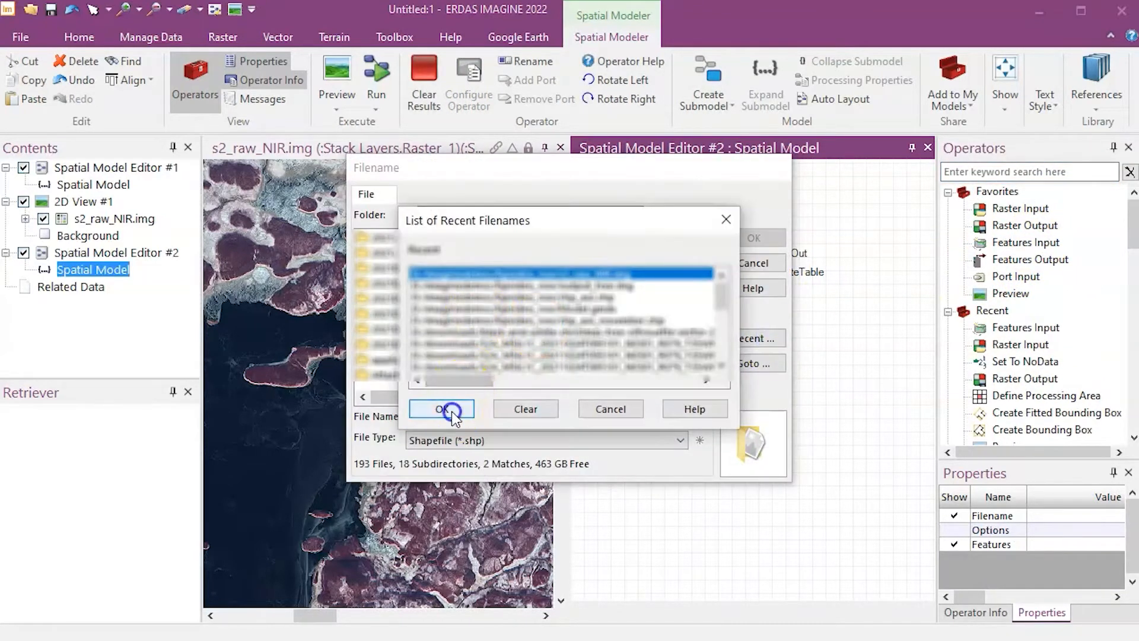
click(447, 407)
click(750, 241)
click(756, 418)
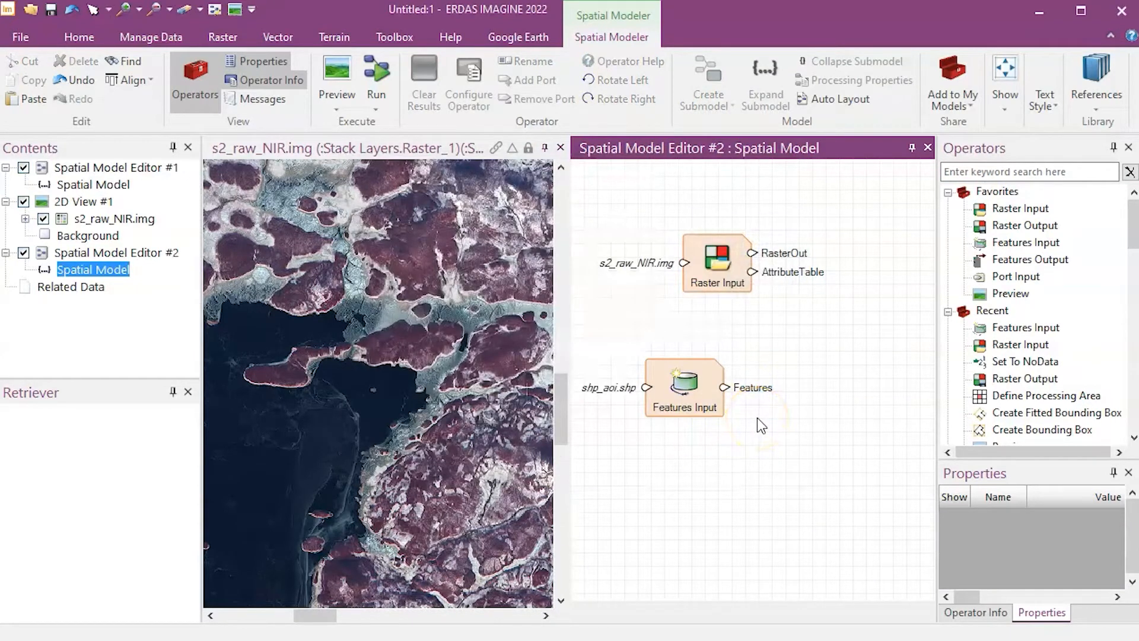
- Add a Convert To Raster operator and connect the Features Input output to its input
click(1030, 171)
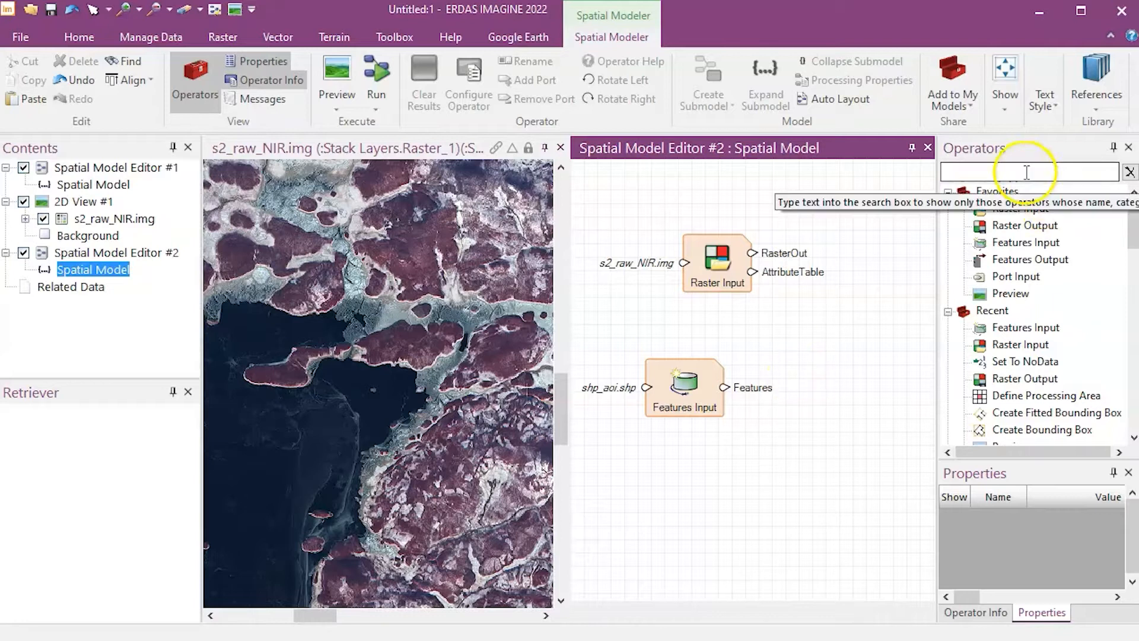
text(conver)
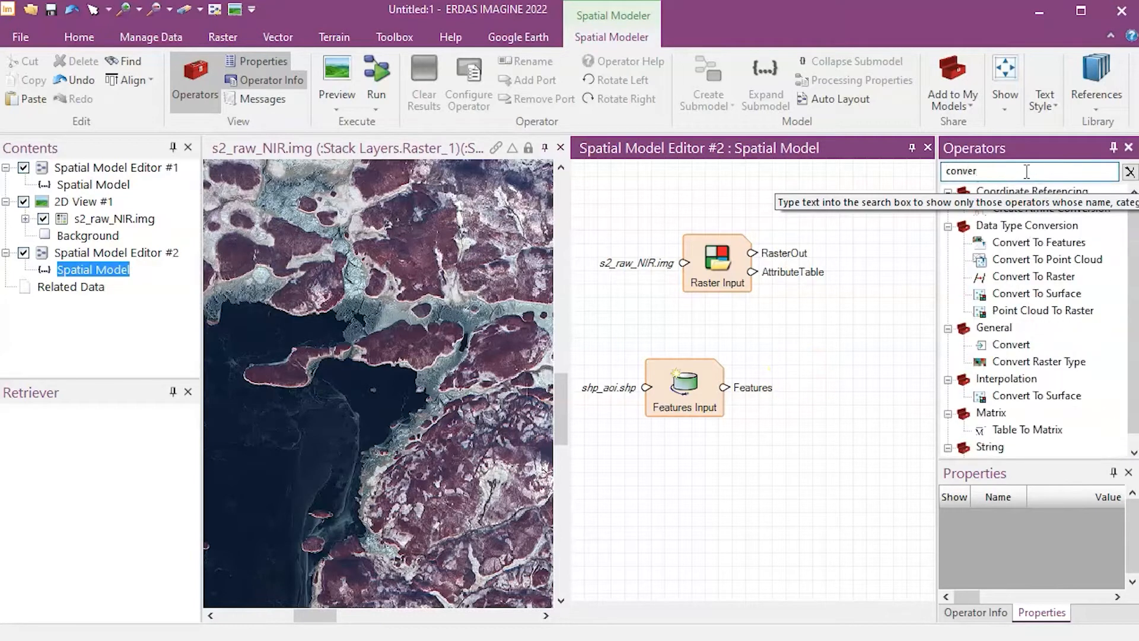
drag(1033, 276, 788, 411)
drag(723, 393, 786, 444)
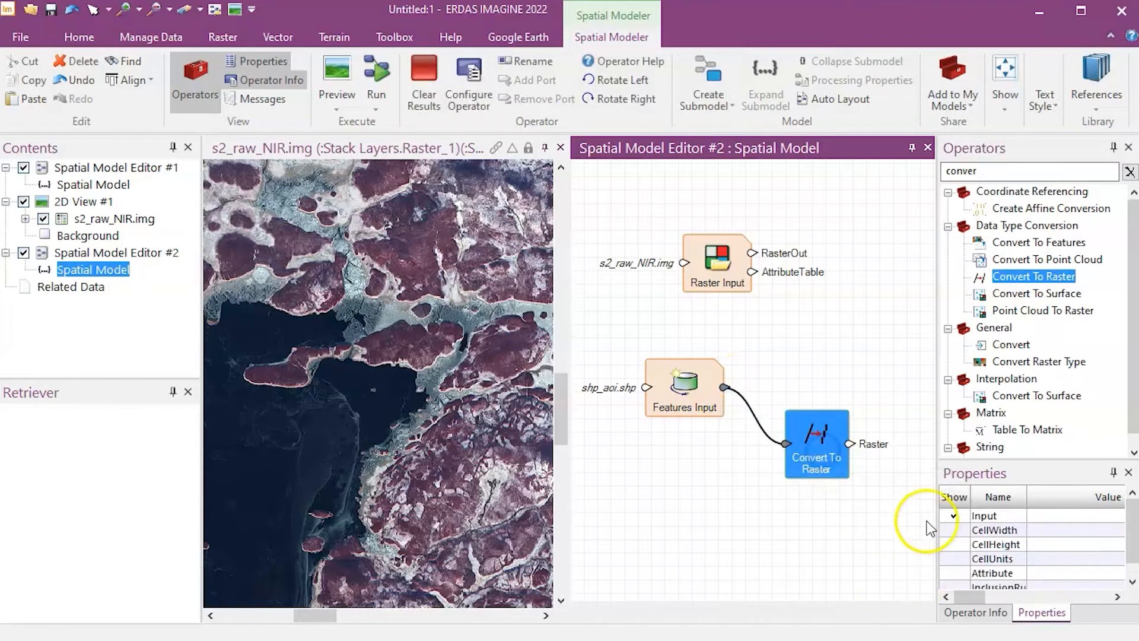
- Expose the CellWidth and CellUnits ports on Convert To Raster and feed CellWidth from a new Cell X operator connected to the Raster Input
click(954, 530)
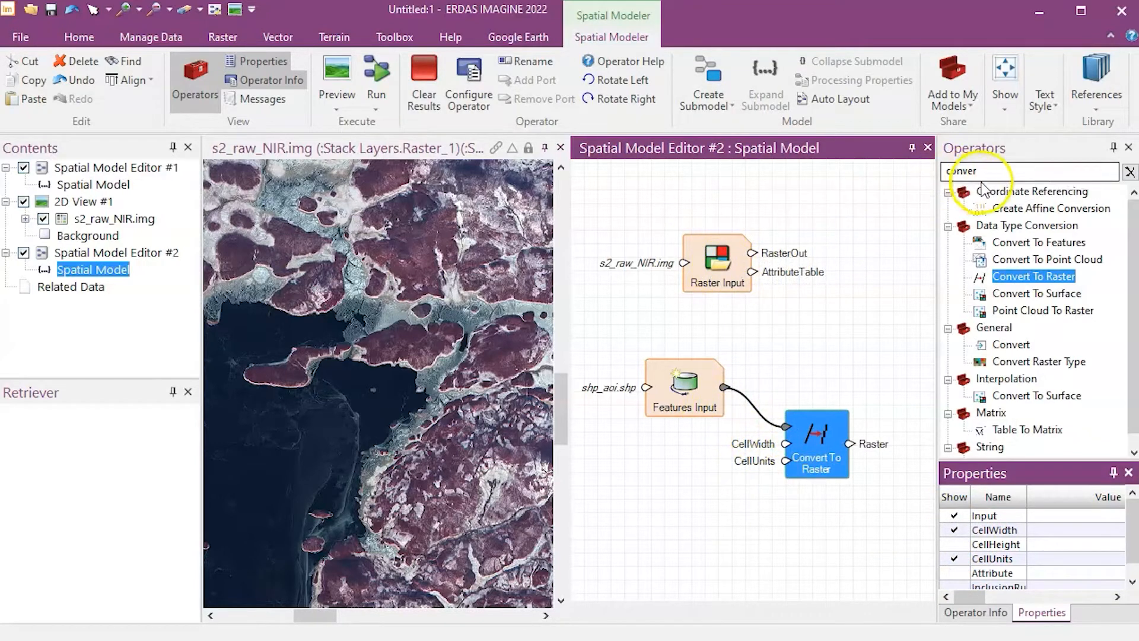
double_click(936, 170)
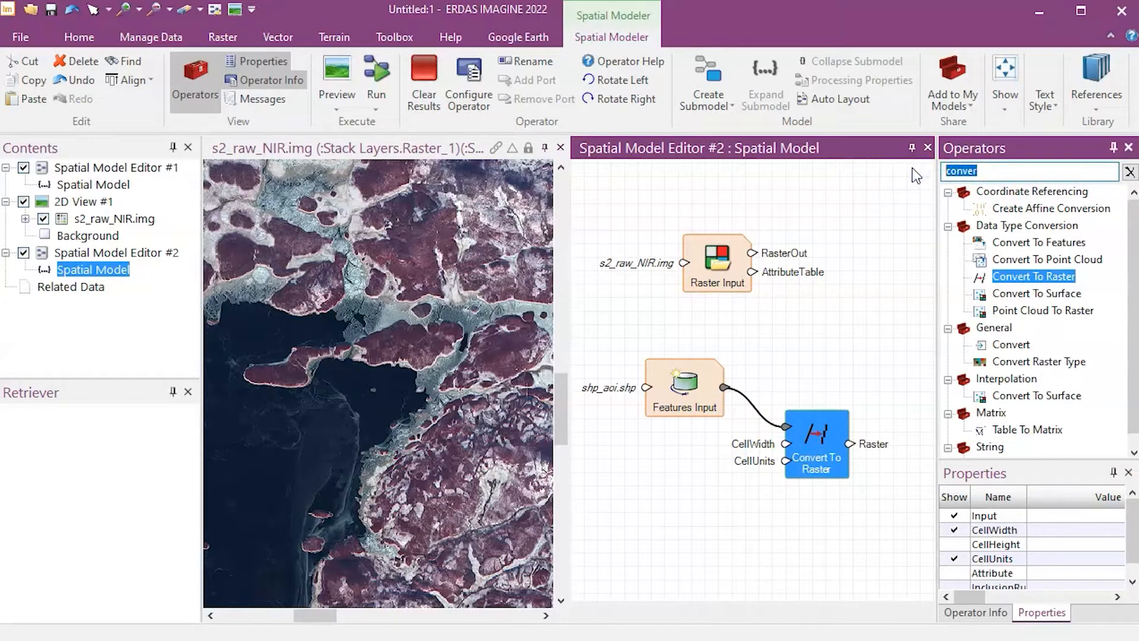
text(cell)
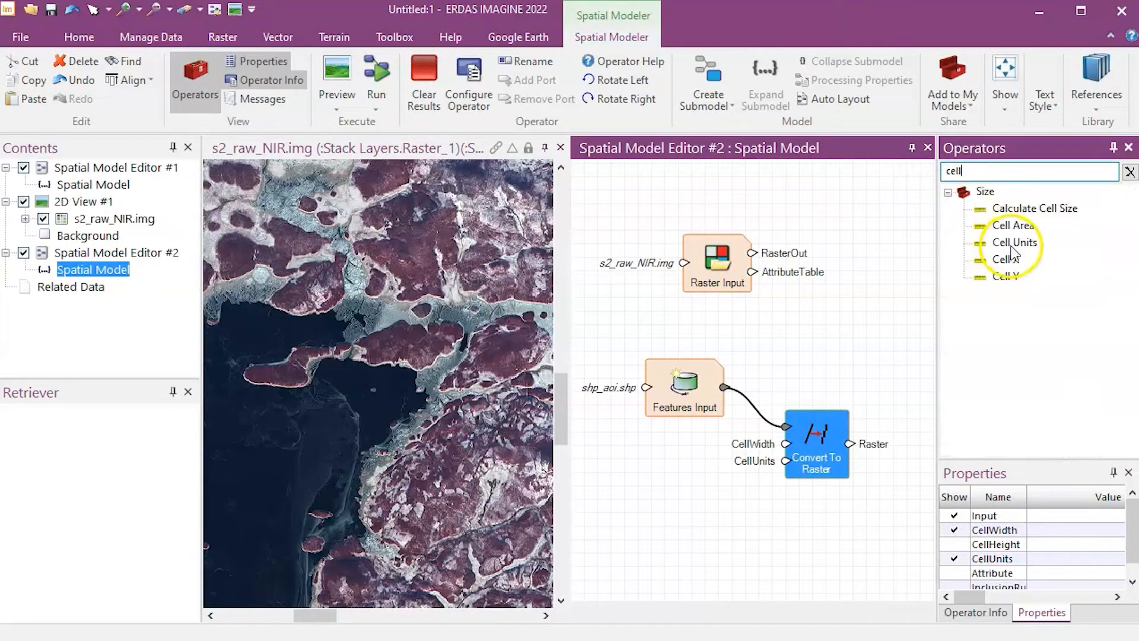
drag(1021, 263, 890, 256)
drag(802, 235, 803, 396)
drag(785, 449, 786, 444)
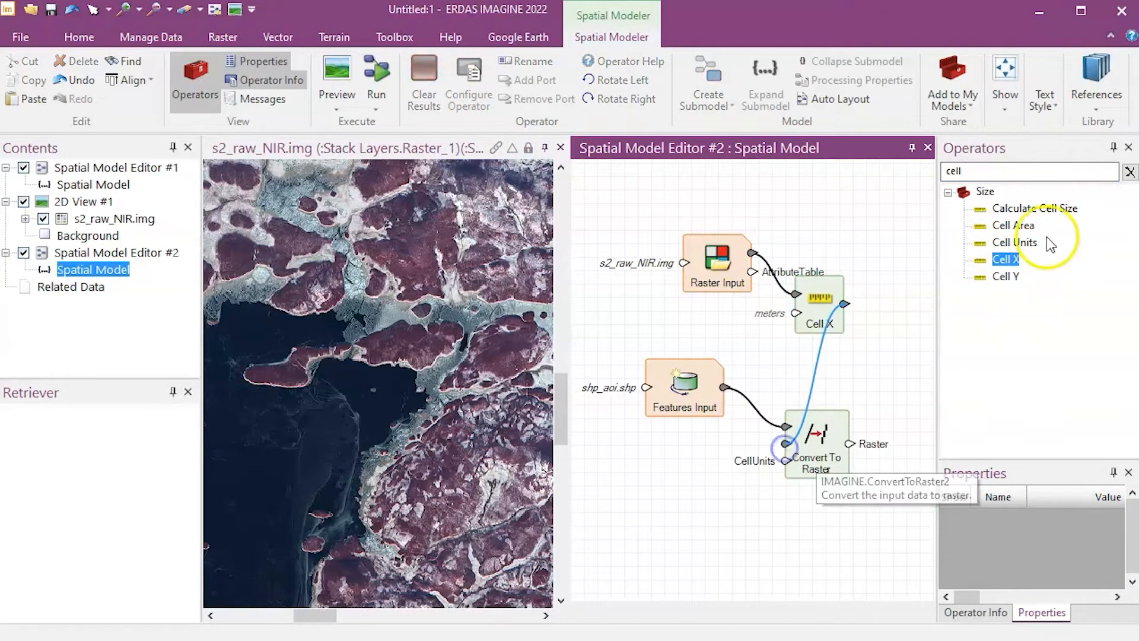
- Expose the CellHeight port on Convert To Raster and connect the Cell X output to it
click(804, 469)
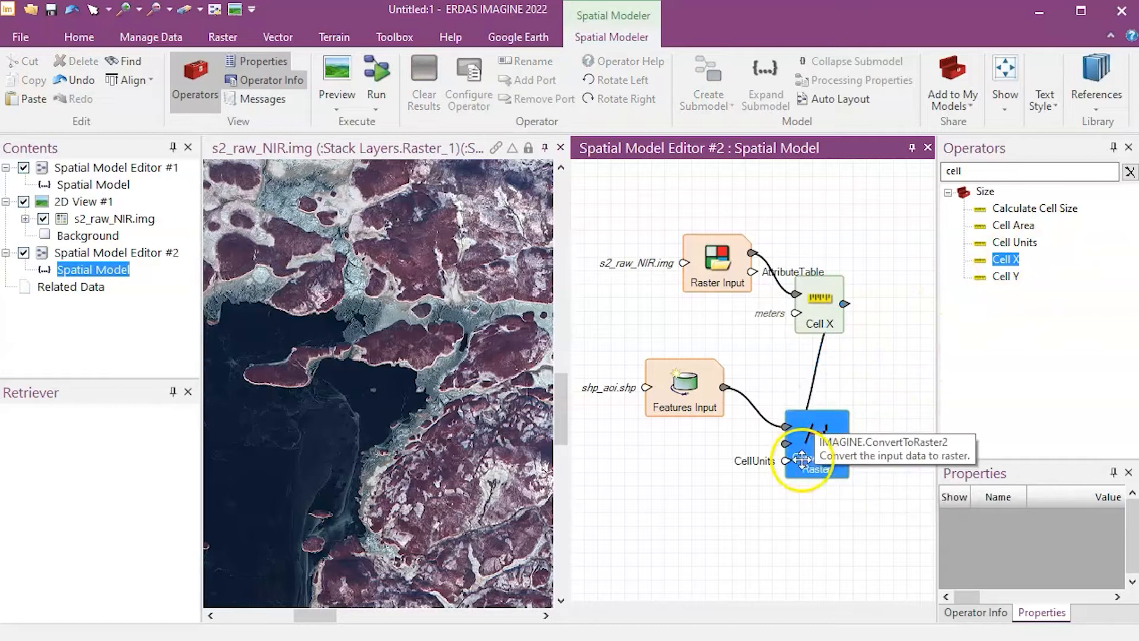
click(954, 544)
drag(844, 304, 788, 450)
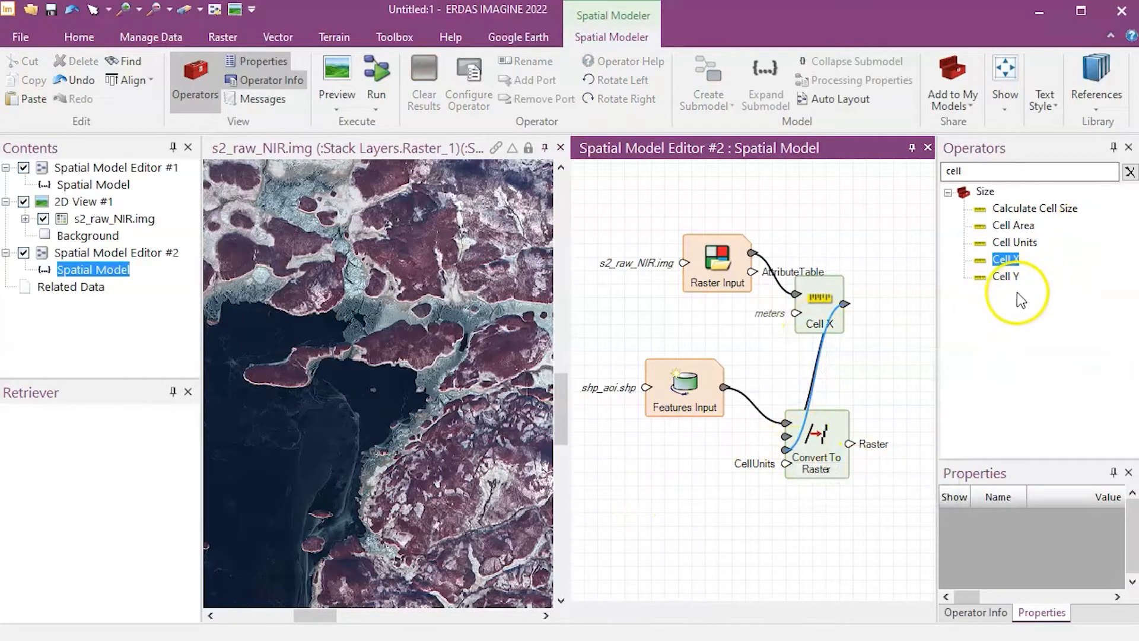
- Add a Cell Units operator fed by the Raster Input and connect its output to Cell X's units port and Convert To Raster's CellUnits port
drag(1015, 242, 952, 294)
drag(817, 341, 785, 316)
drag(876, 369, 772, 341)
drag(731, 269, 642, 285)
drag(754, 347, 727, 338)
drag(851, 446, 964, 430)
drag(681, 401, 673, 438)
scroll(766, 424, down, 1)
drag(783, 443, 660, 435)
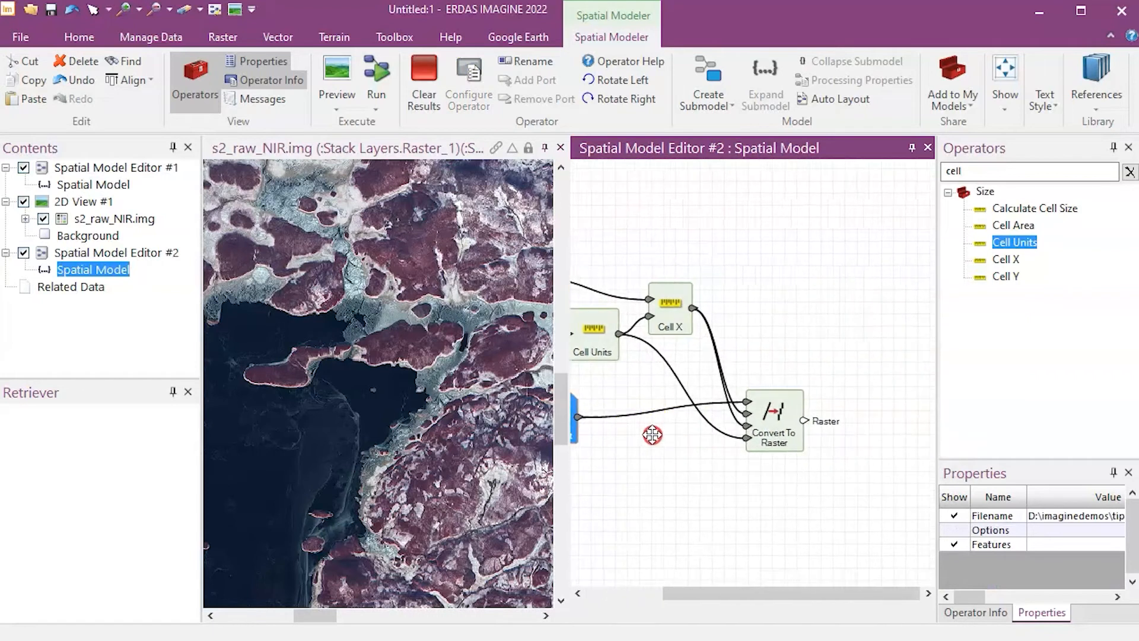
- Run just the Convert To Raster operator and check the raster information at its output
drag(692, 509, 671, 479)
click(755, 410)
right_click(762, 416)
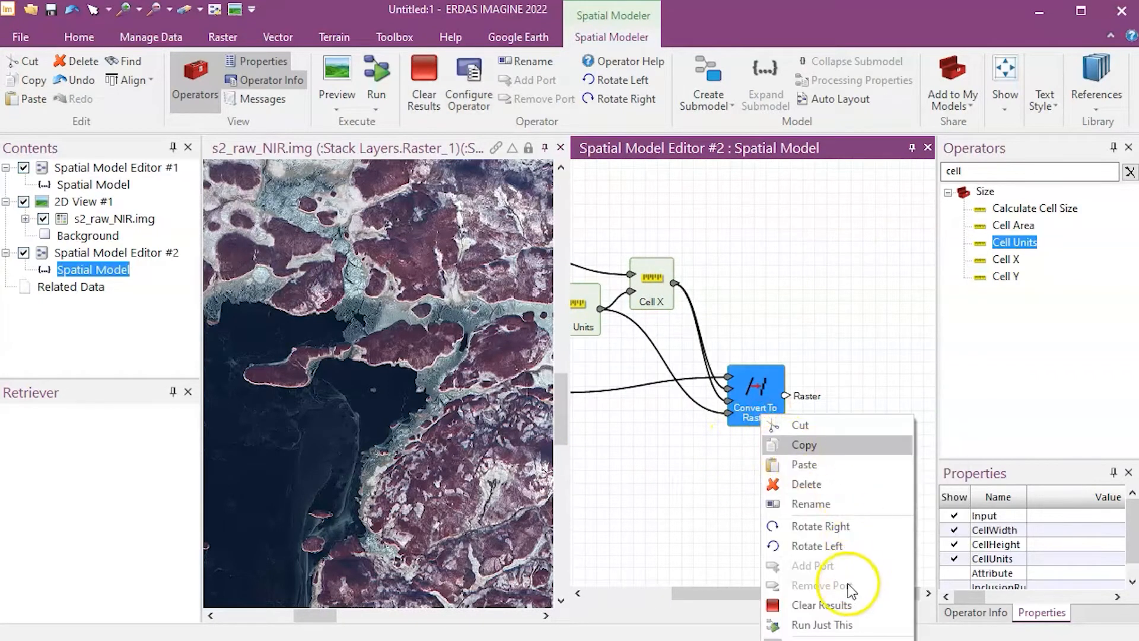
click(819, 625)
drag(877, 427, 810, 422)
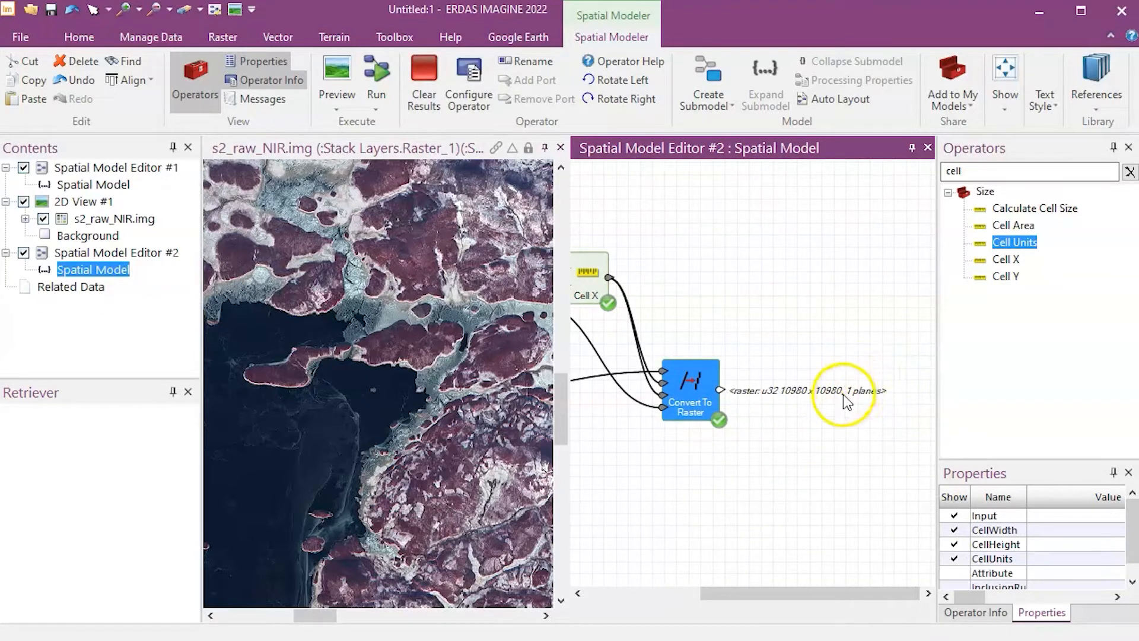
drag(760, 430, 811, 418)
- Add an Apply Mask operator and connect the Convert To Raster output to its Mask port
drag(985, 178, 939, 174)
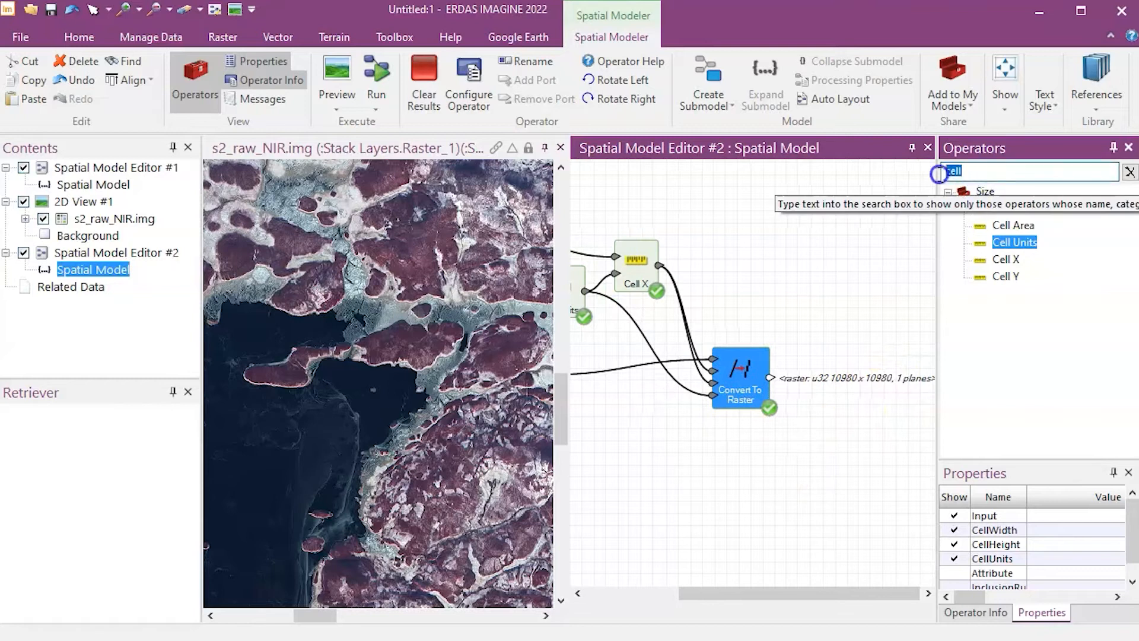
text(app)
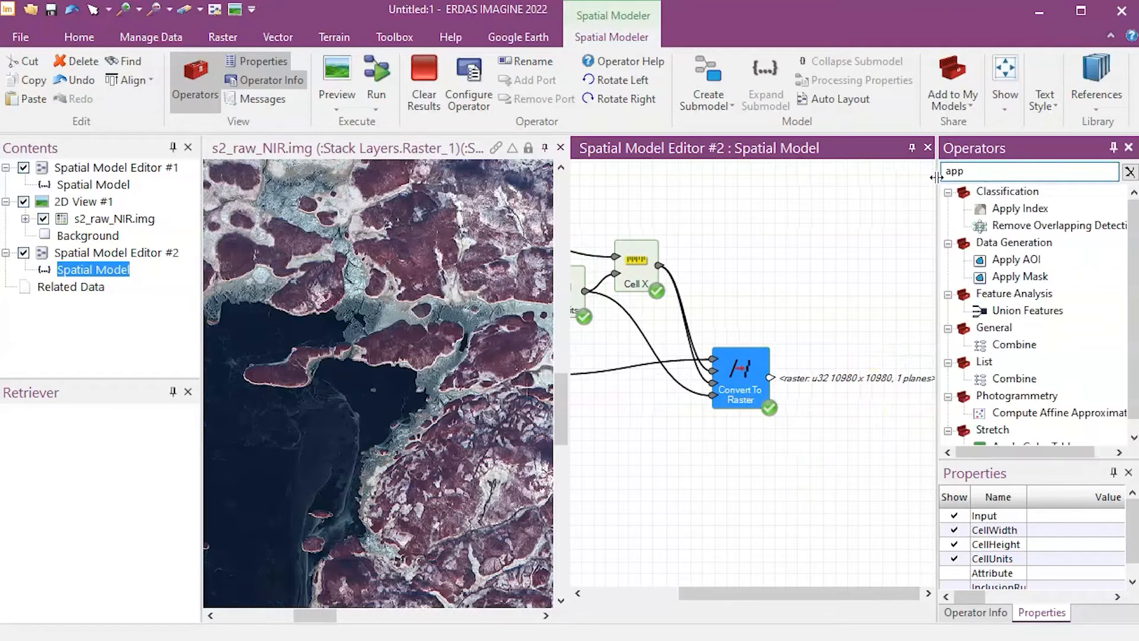
drag(815, 313, 815, 313)
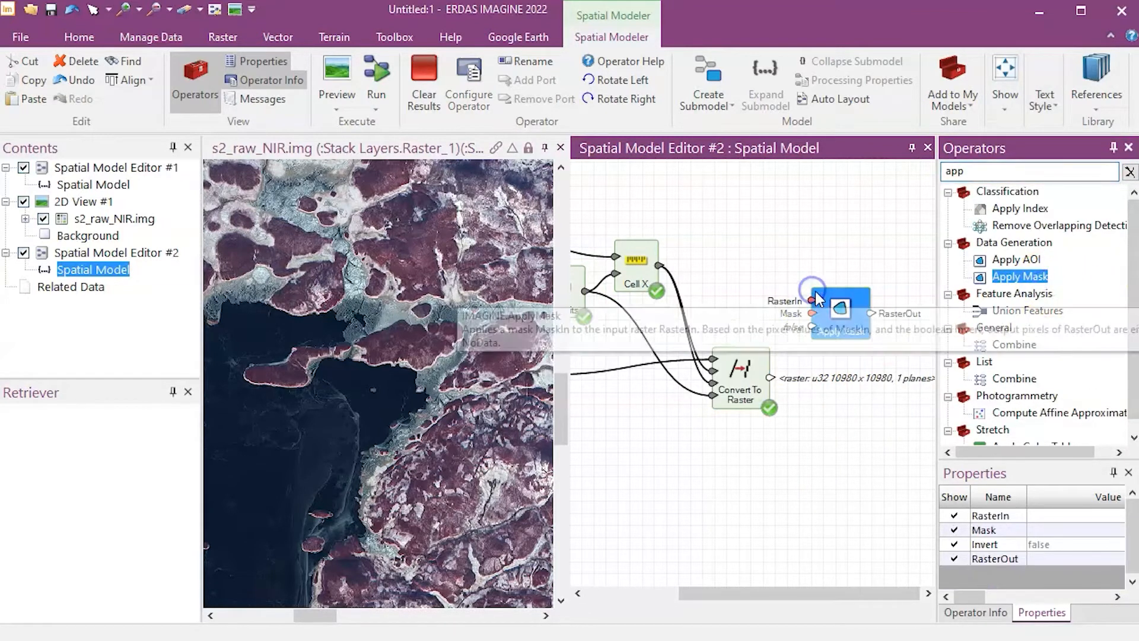
drag(770, 377, 814, 315)
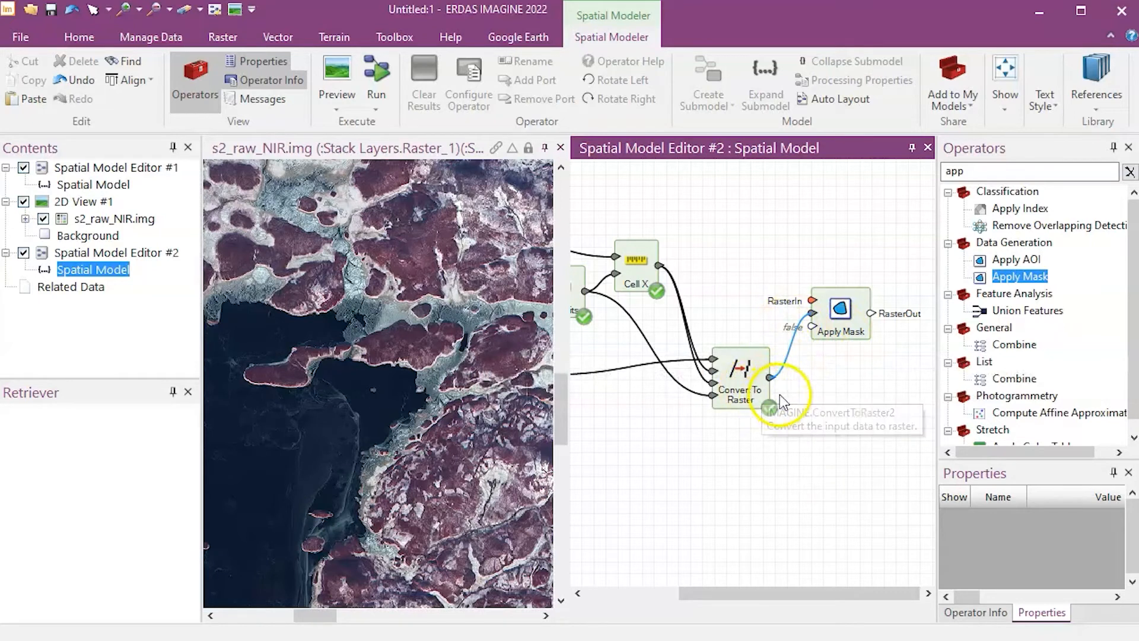
- Connect the Raster Input output to the RasterIn port of the Apply Mask operator
click(738, 374)
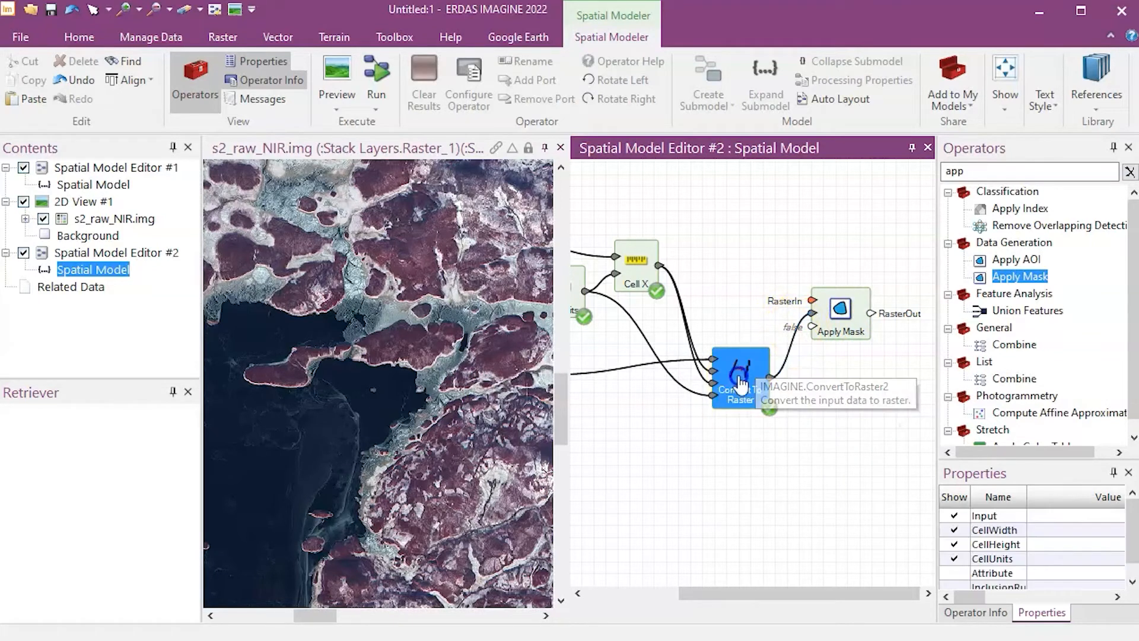
drag(760, 289, 849, 332)
drag(919, 349, 899, 317)
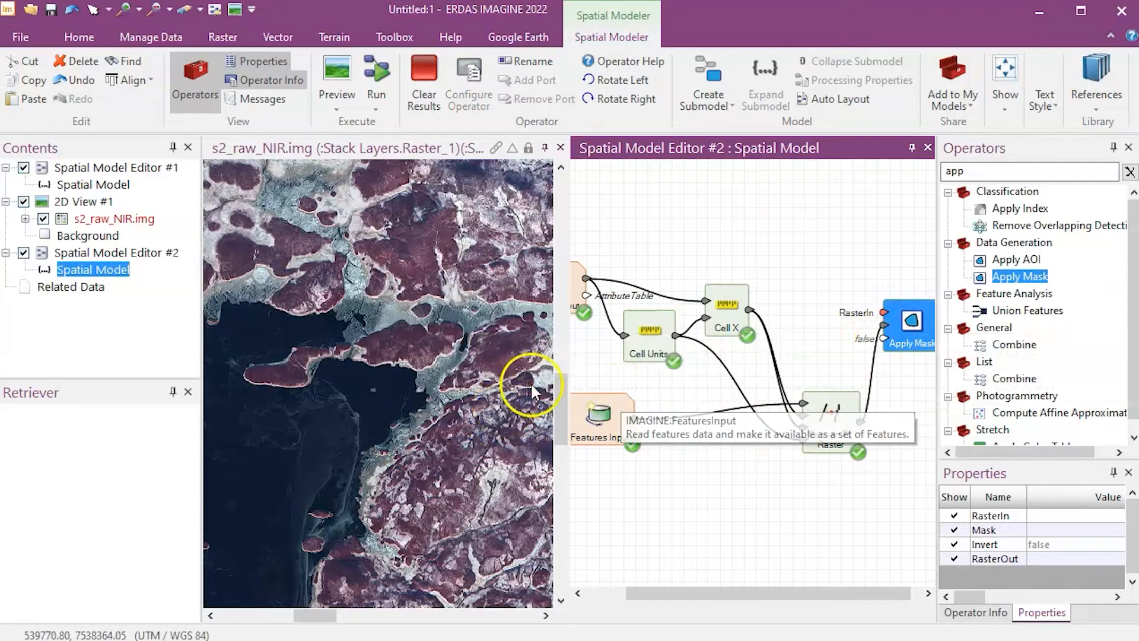
drag(587, 278, 884, 311)
- Widen the model editor and run just the Apply Mask operator
drag(568, 345, 402, 336)
drag(749, 488, 795, 478)
right_click(818, 359)
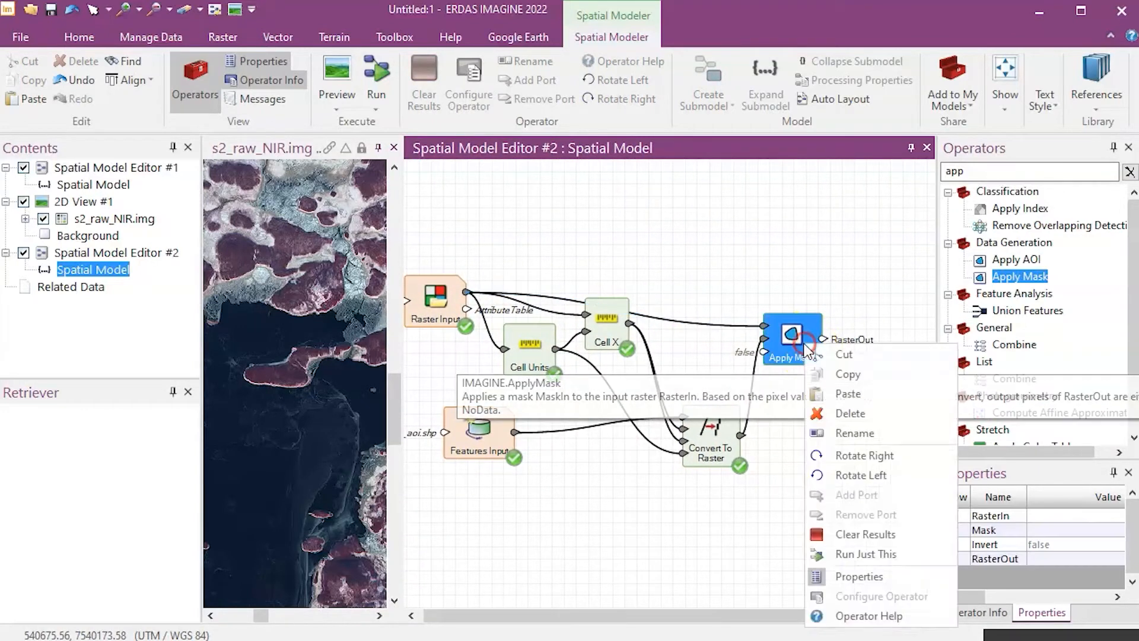
click(830, 576)
drag(814, 451, 789, 445)
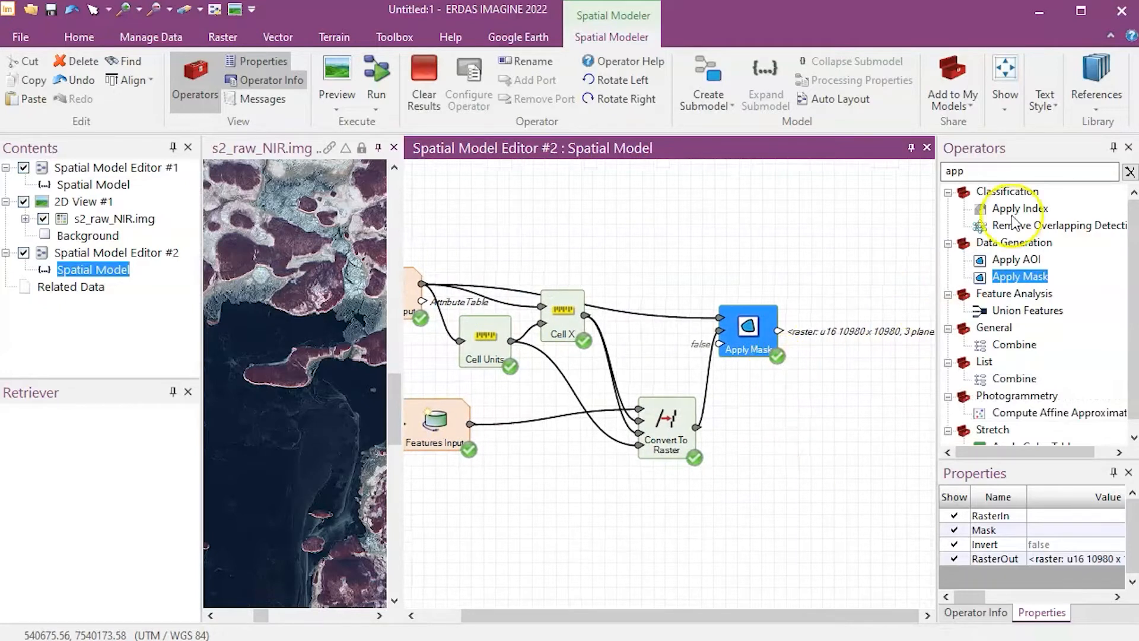
- Add a Preview operator beside Apply Mask and connect the Apply Mask output to it
click(1130, 172)
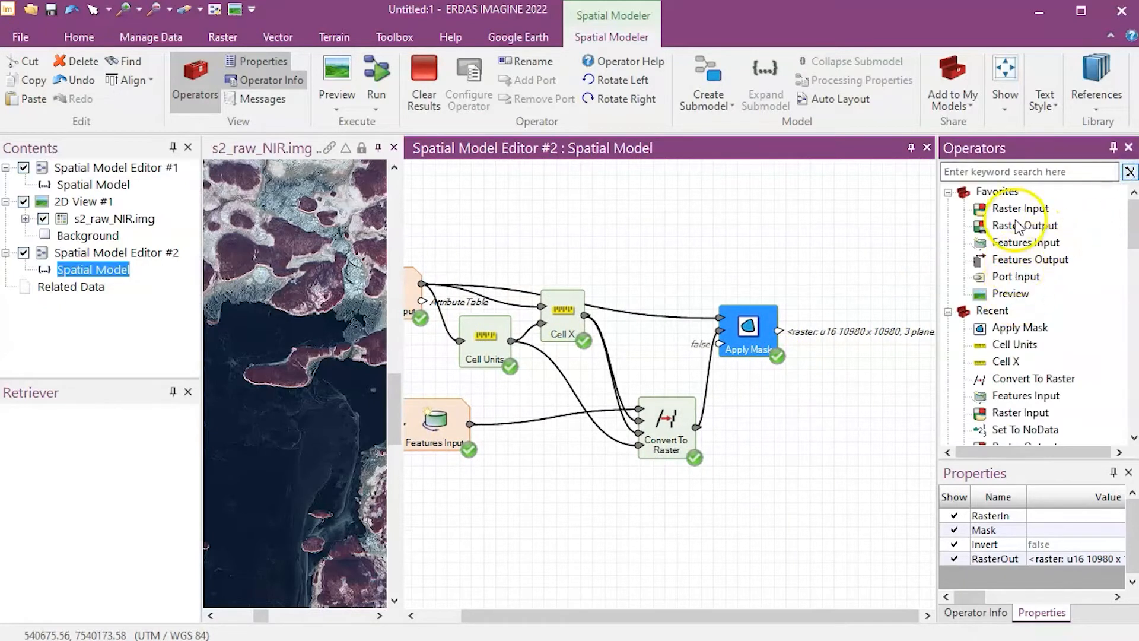
drag(829, 287, 828, 286)
drag(779, 330, 830, 311)
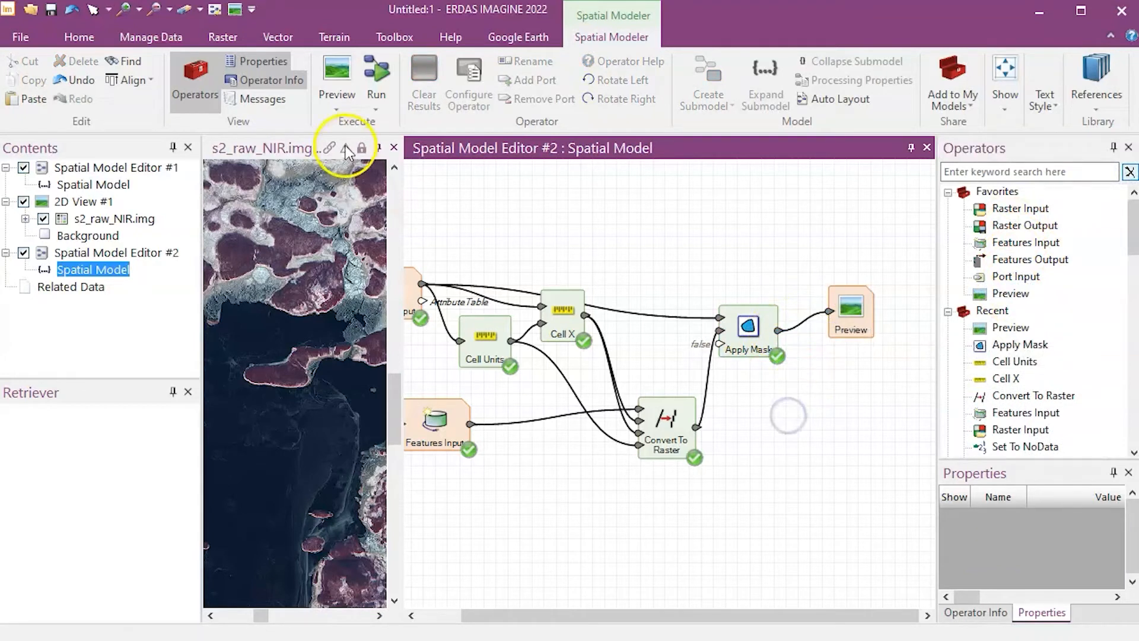
- Run the model preview, fit the result to the frame and inspect the masked area up close
click(336, 82)
click(790, 469)
right_click(790, 469)
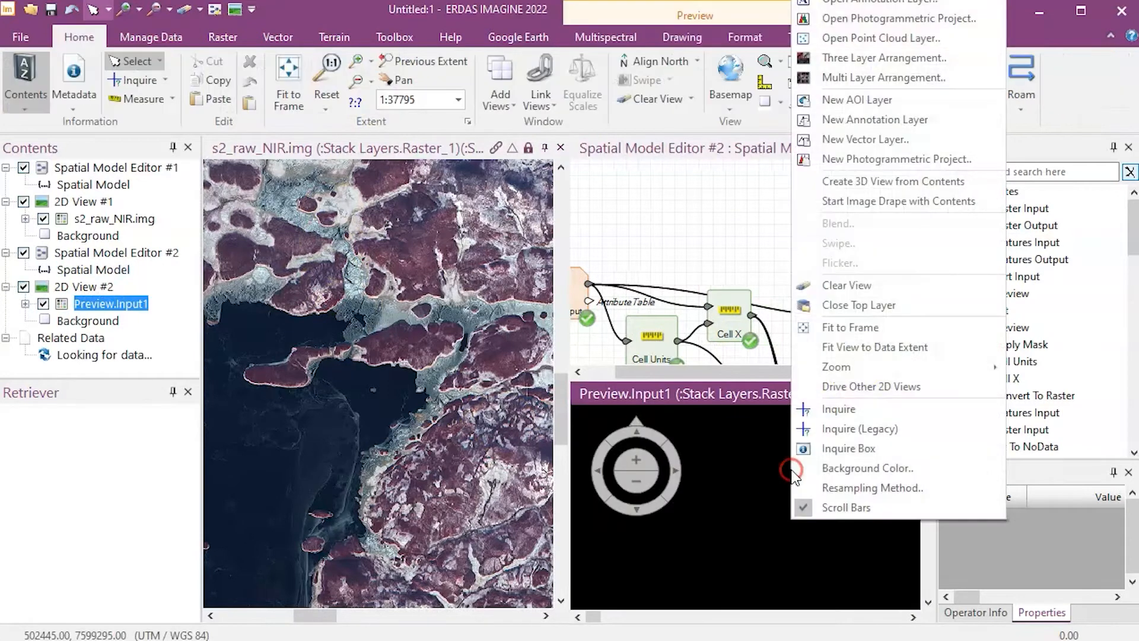
click(850, 327)
drag(729, 577, 772, 504)
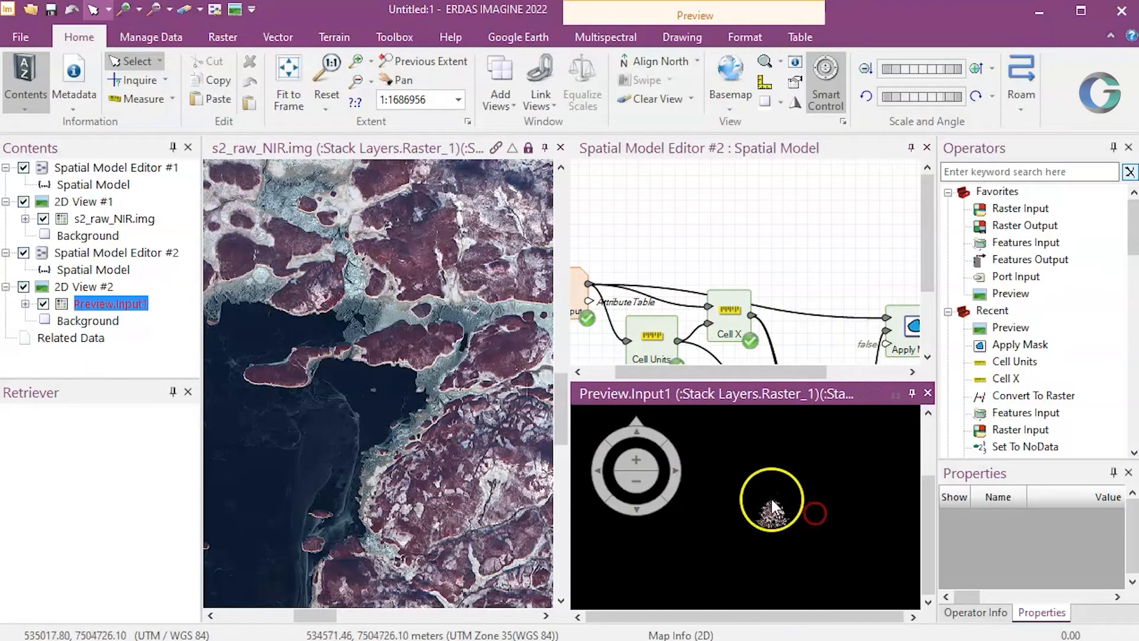
scroll(779, 511, up, 5)
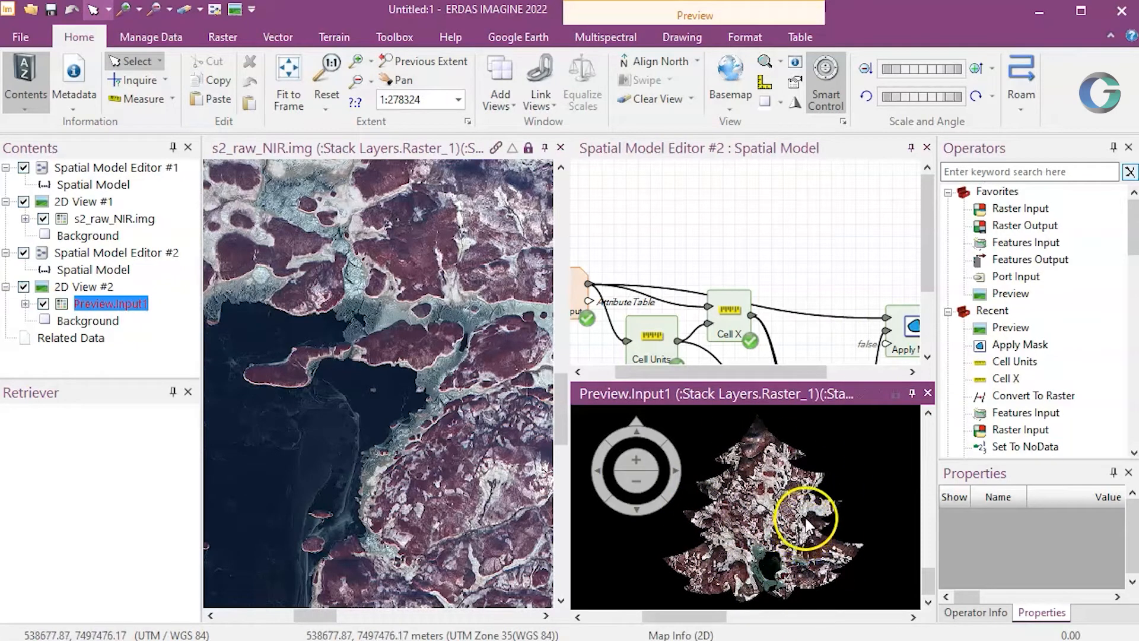
- Fit both the preview and the s2_raw_NIR.img view to the frame to compare their extents
drag(819, 356, 702, 227)
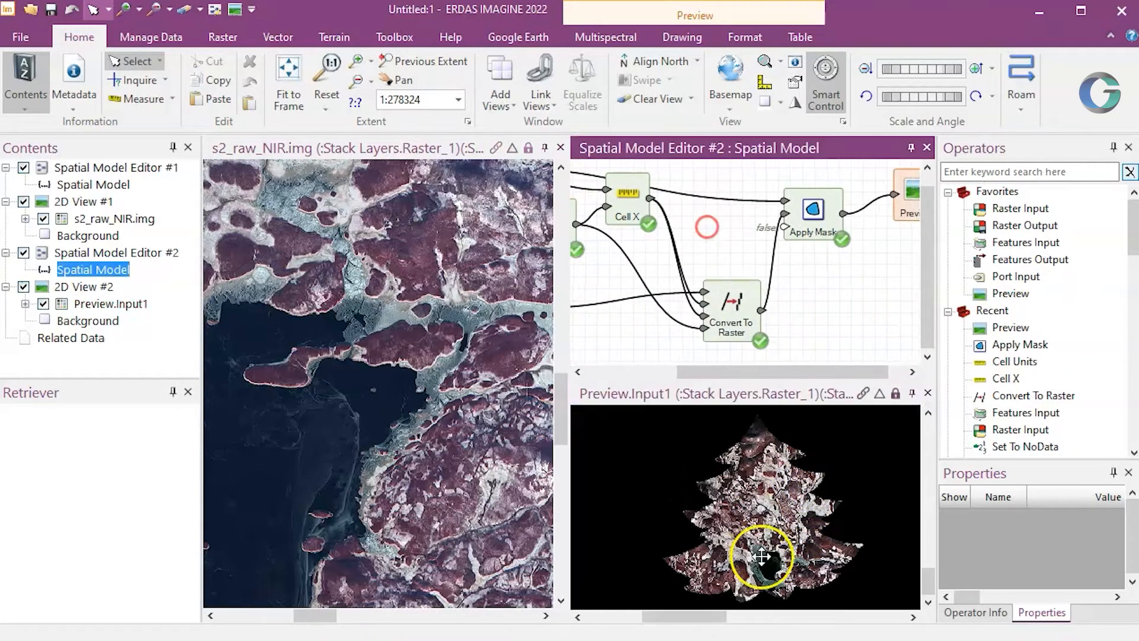
right_click(761, 554)
click(824, 364)
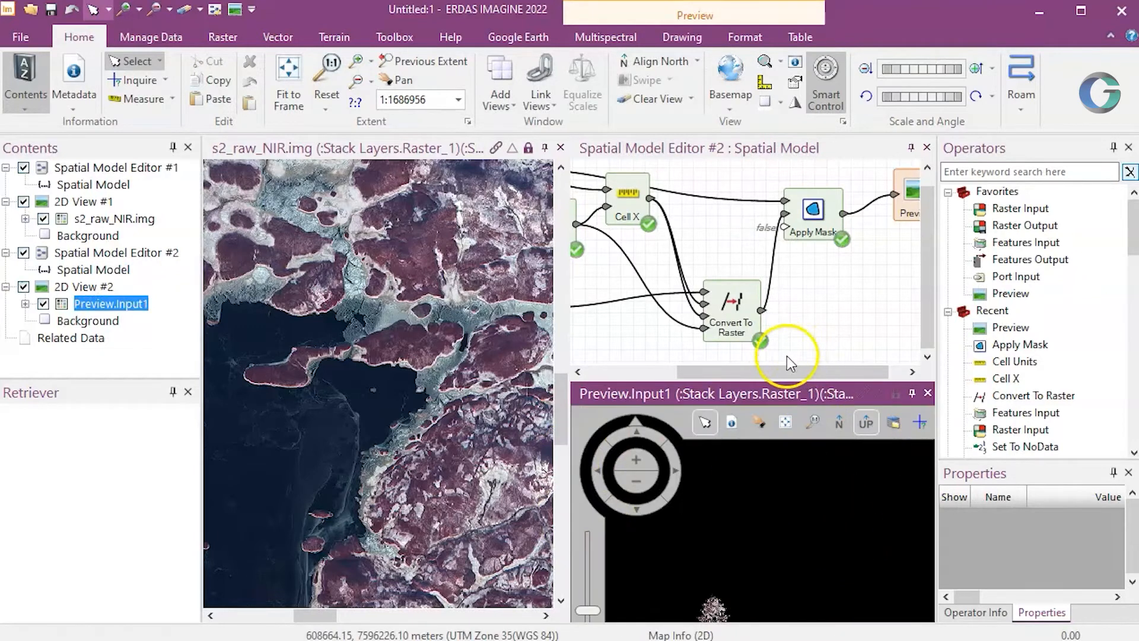
right_click(311, 401)
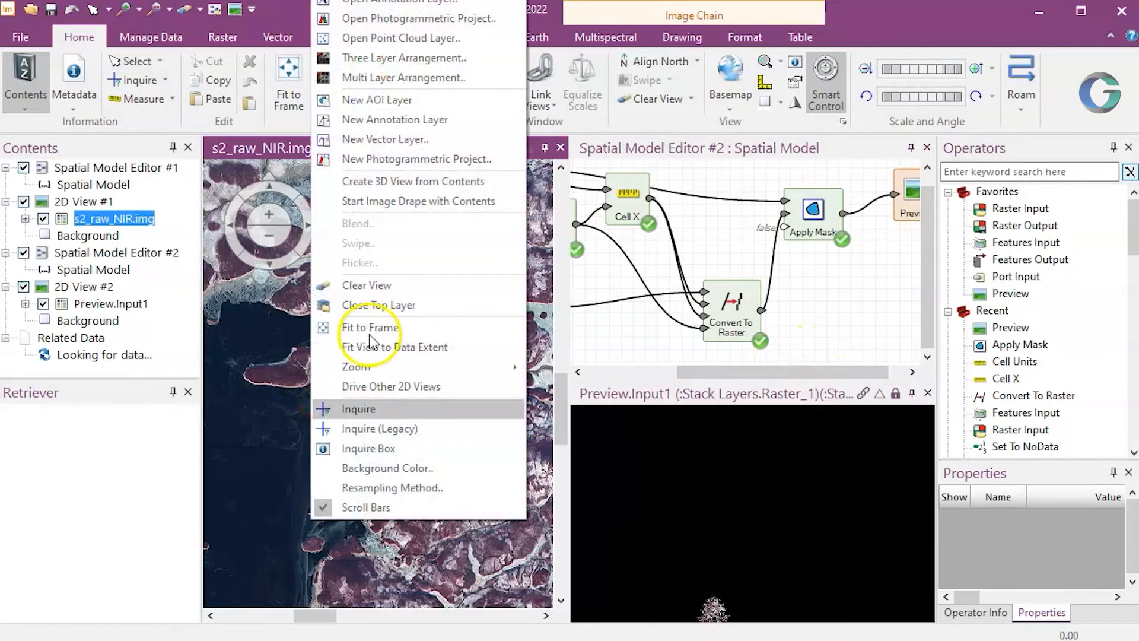
click(371, 327)
click(356, 282)
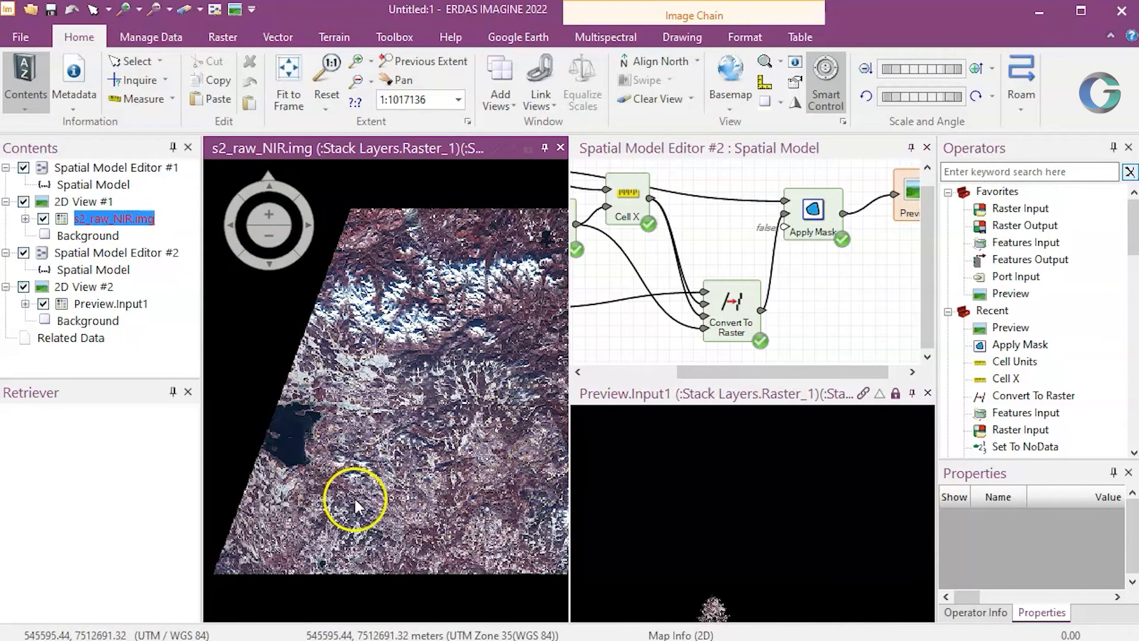
- Add a Raster Output operator below Preview and connect the Apply Mask output to its RasterIn port
drag(822, 285, 893, 323)
drag(569, 272, 369, 293)
drag(694, 314, 739, 285)
scroll(697, 295, down, 1)
scroll(697, 295, down, 1)
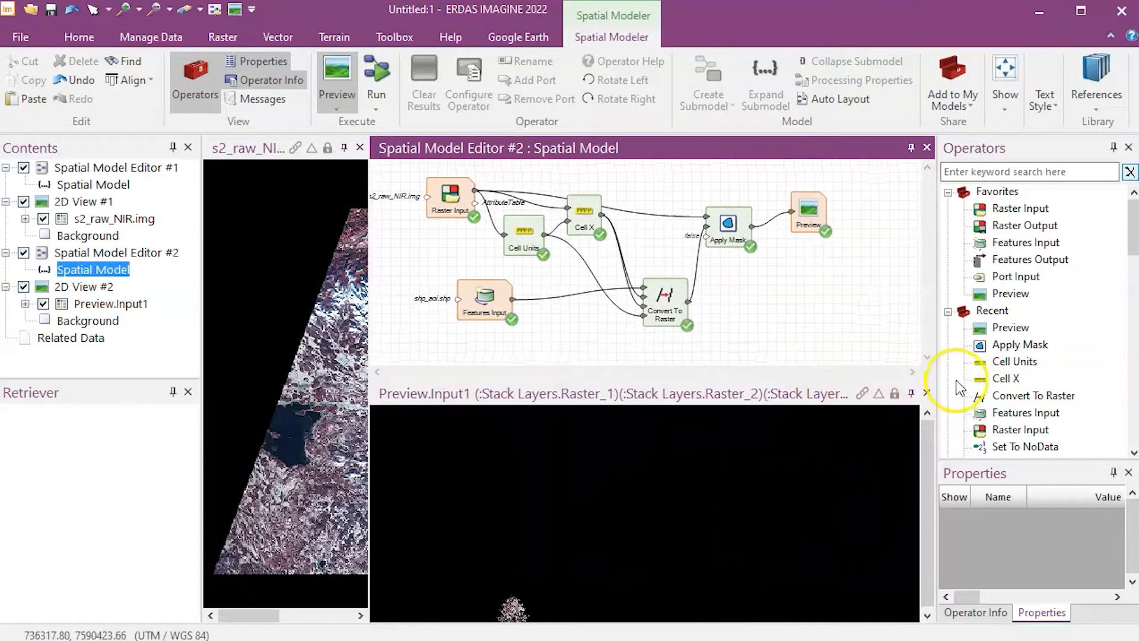
drag(1021, 225, 816, 312)
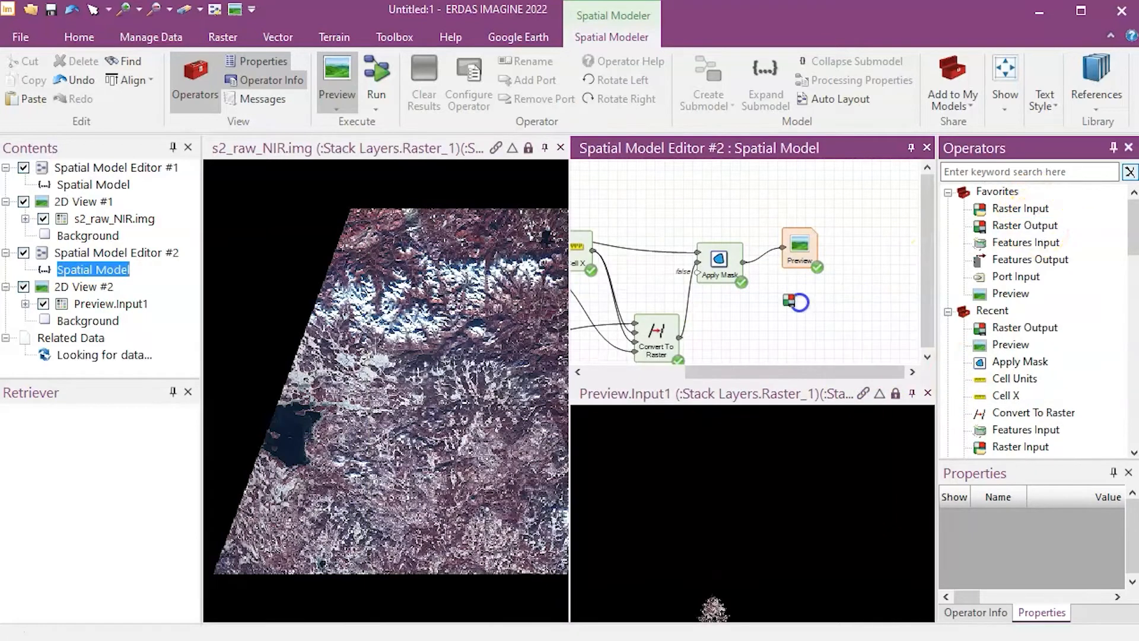
click(743, 266)
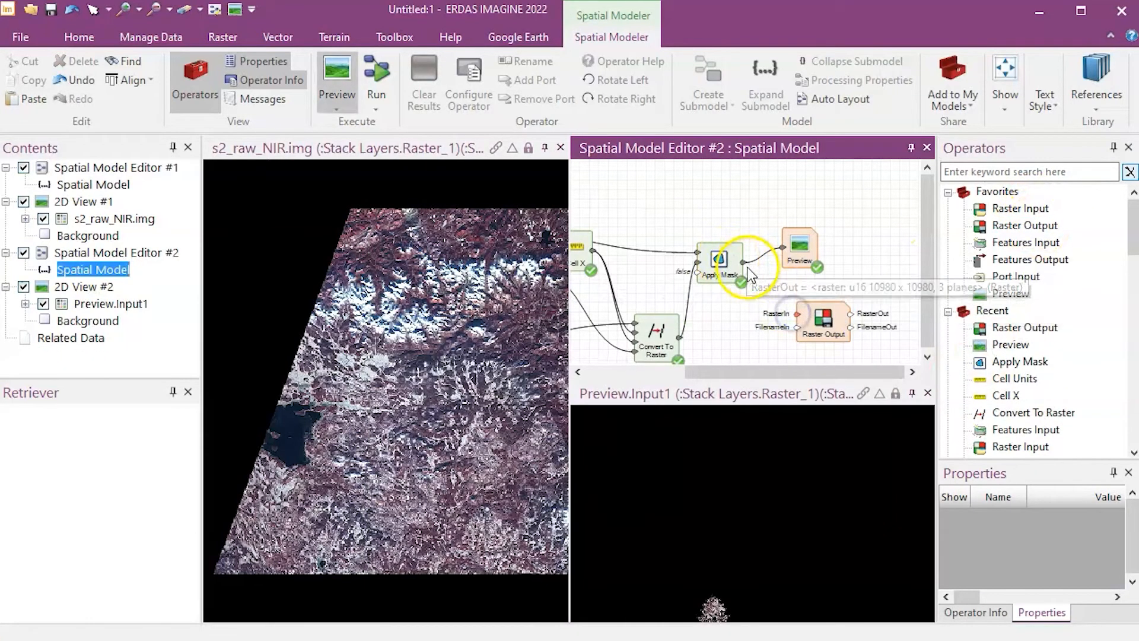
drag(744, 266, 797, 314)
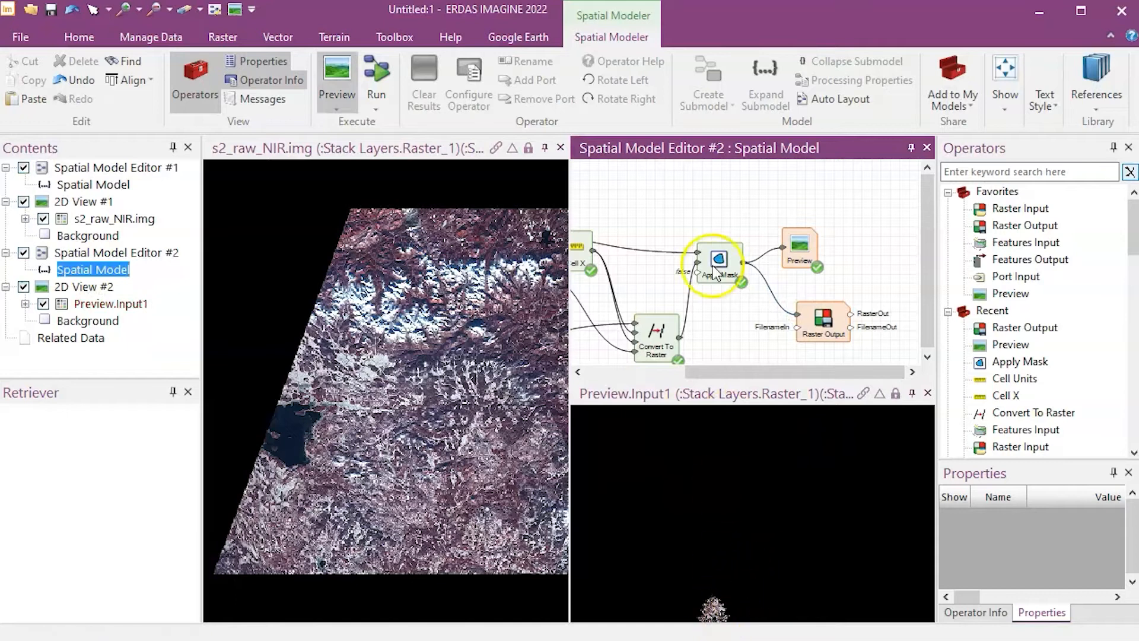
- Delete the Raster Output operator from the model
click(825, 319)
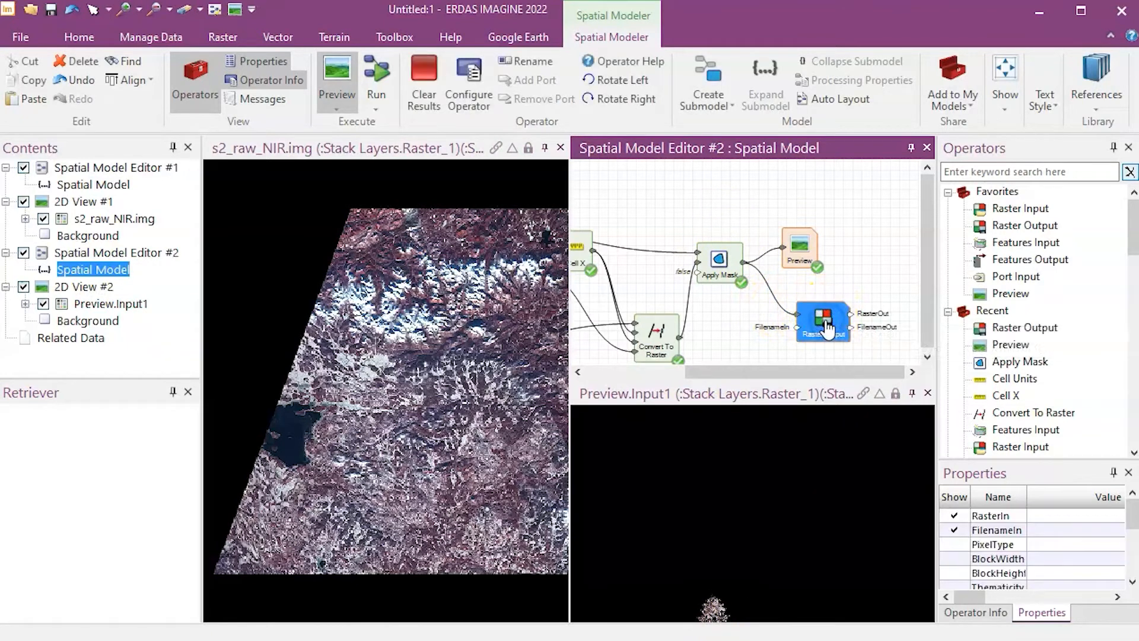
key(Delete)
- Add a Create Bounding Box operator fed by the Features Input and close 2D View #2
click(964, 172)
text(bou)
click(1057, 327)
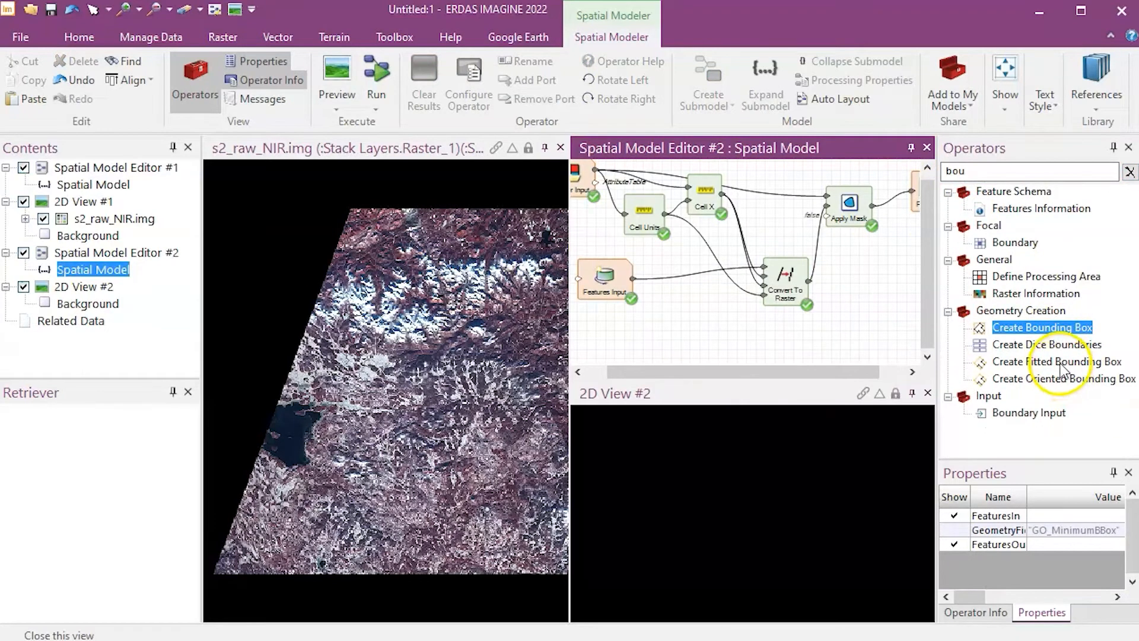
click(1040, 331)
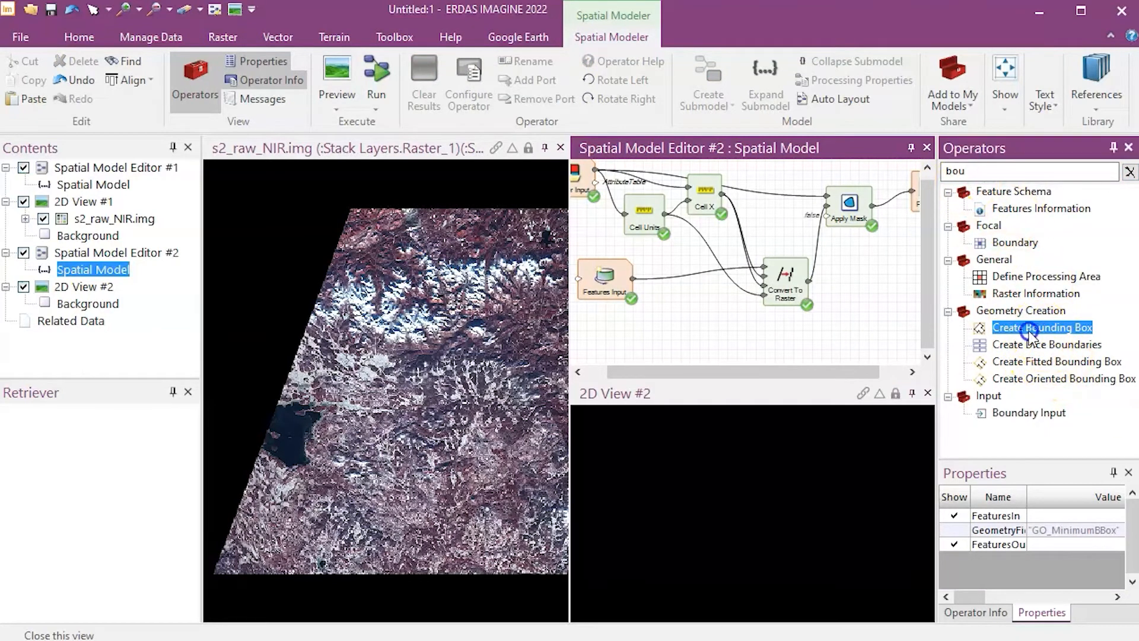
drag(715, 308, 711, 312)
drag(633, 278, 684, 330)
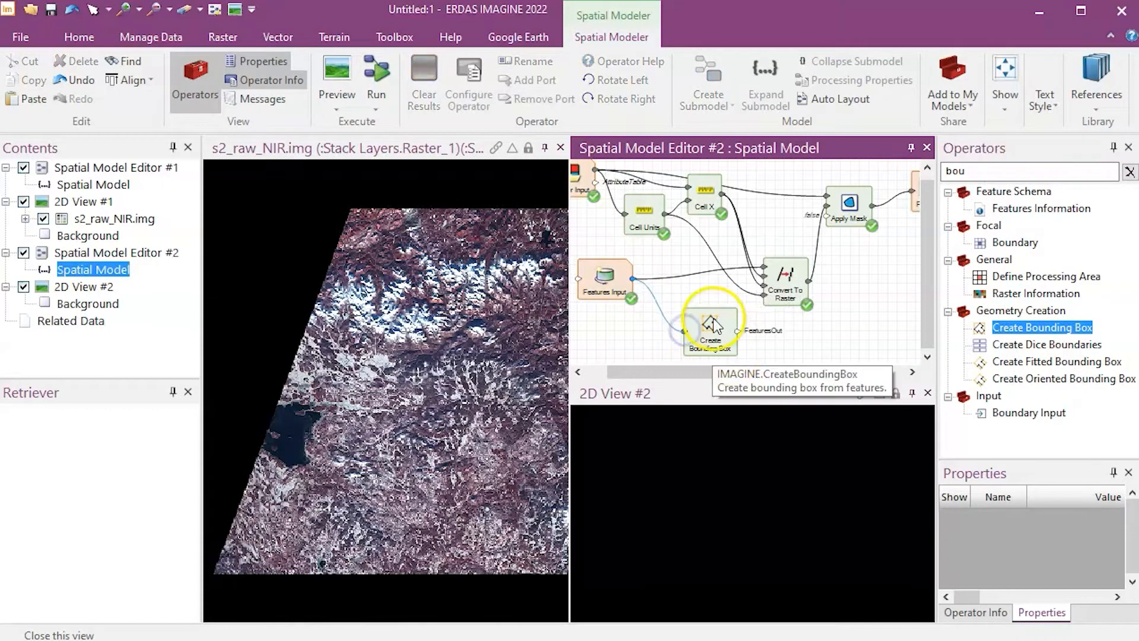
click(839, 339)
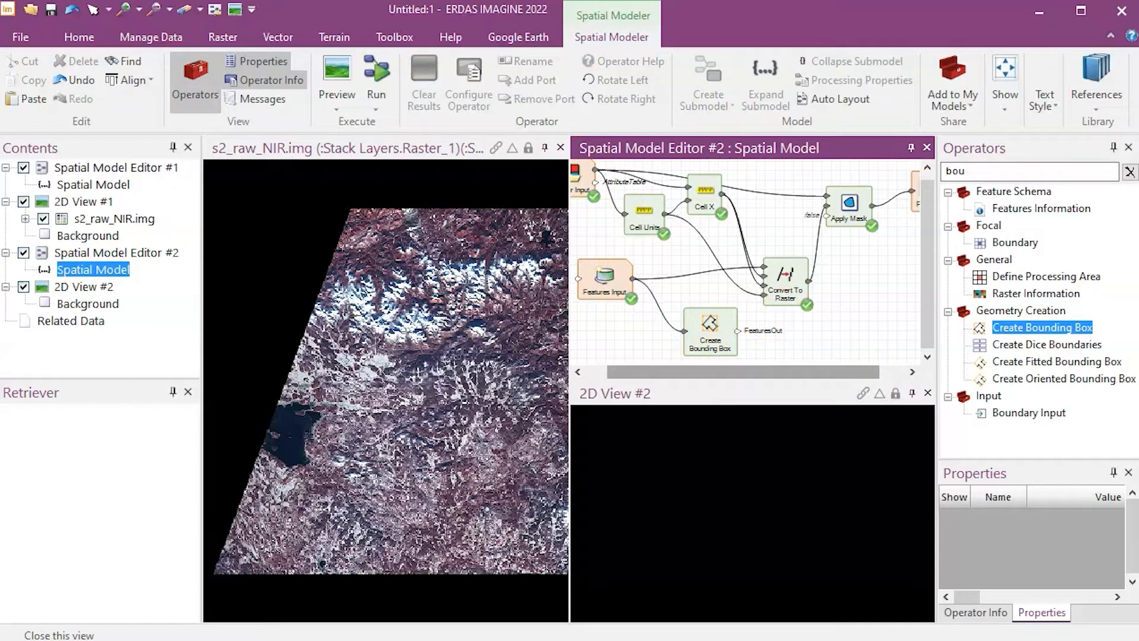
click(928, 392)
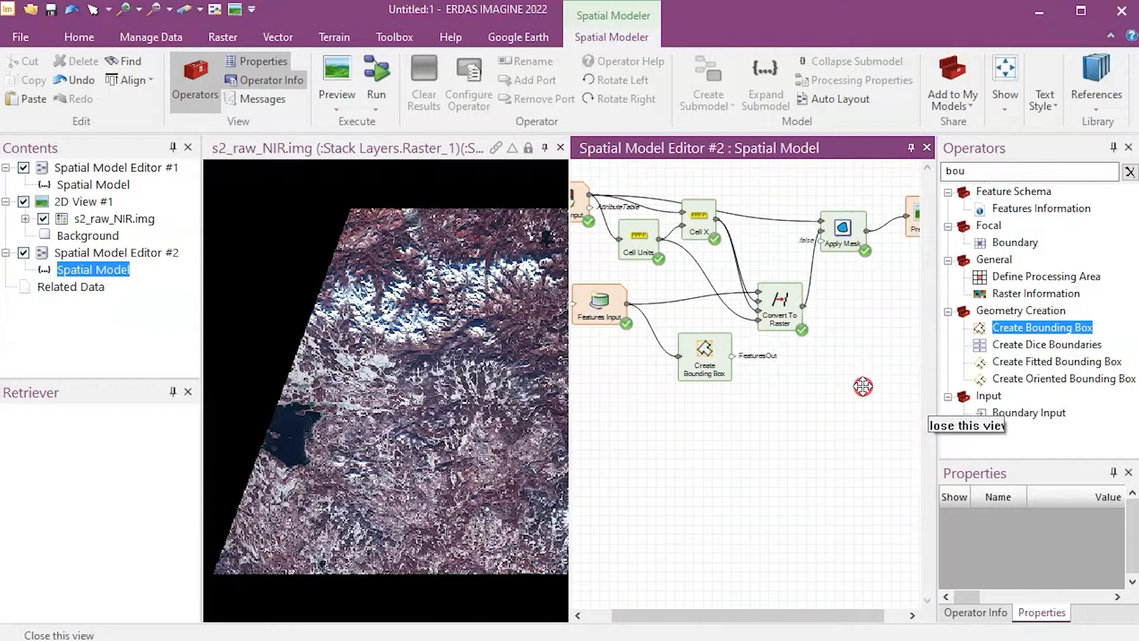
- Duplicate the Convert To Raster operator and place the copy beside Create Bounding Box
right_click(725, 325)
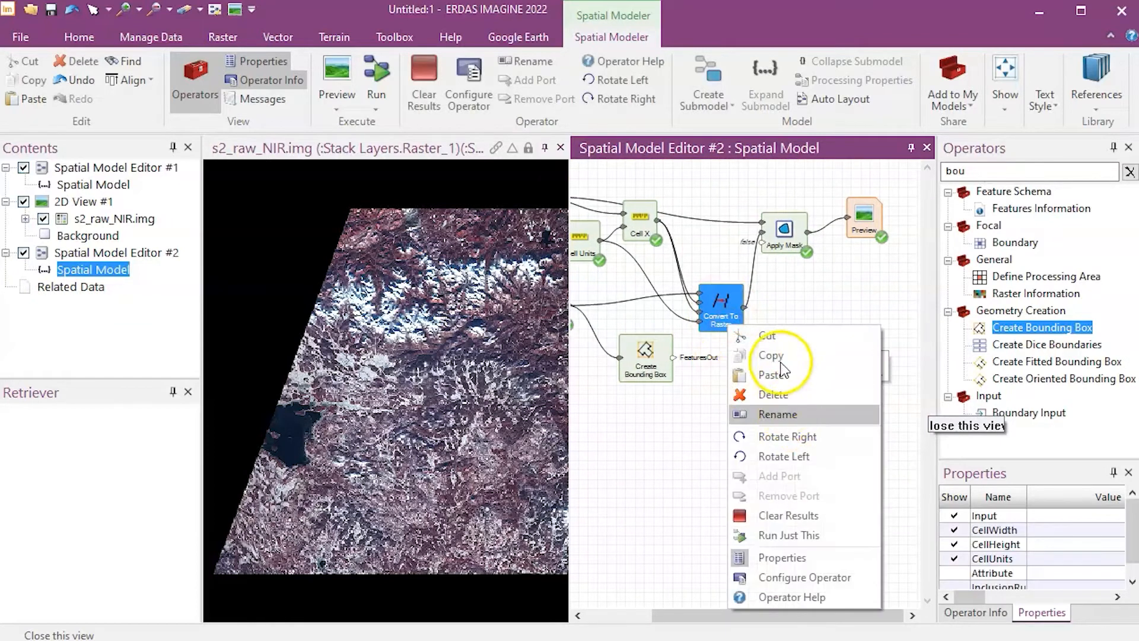
click(780, 360)
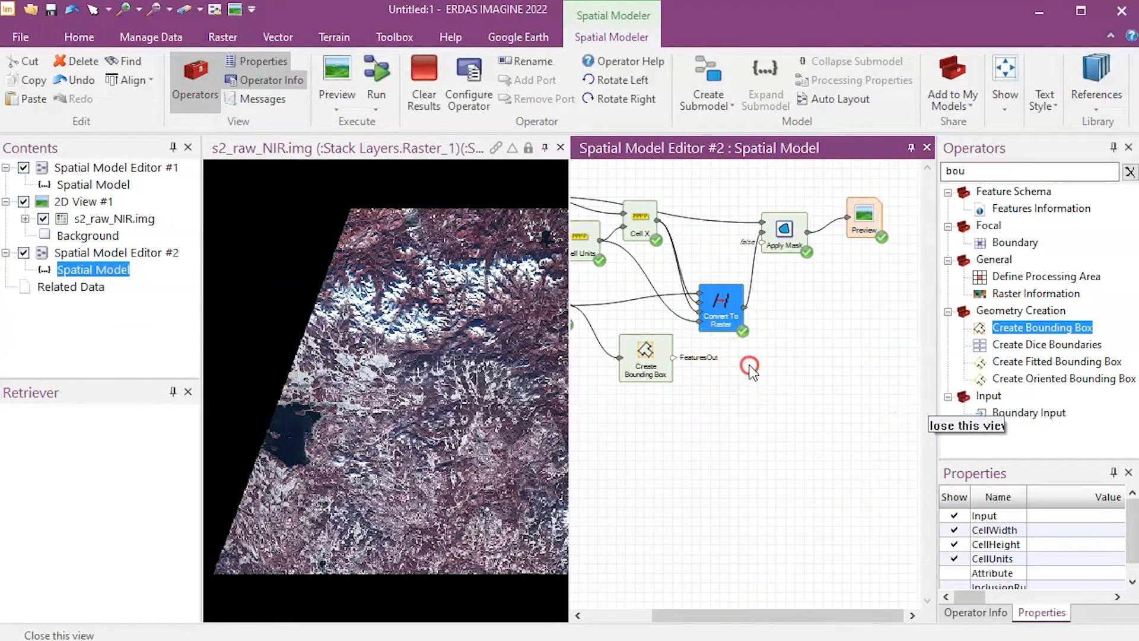
right_click(750, 364)
click(795, 438)
drag(726, 322, 754, 379)
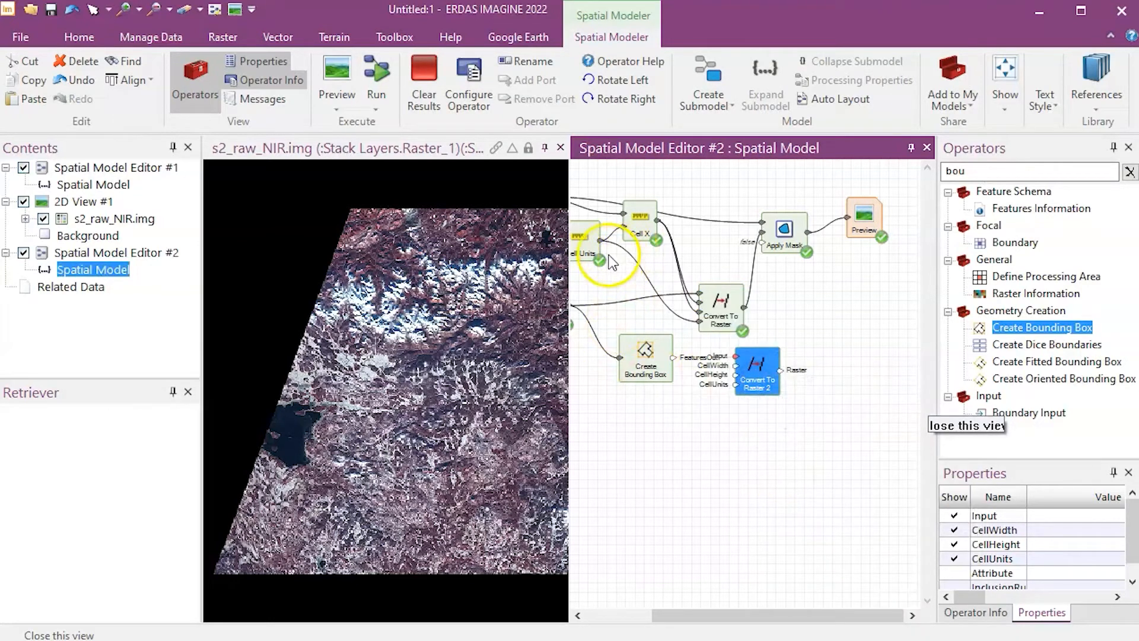
- Connect Cell Units, Cell X and the Create Bounding Box output to the matching ports of the duplicated Convert To Raster
drag(601, 244, 739, 386)
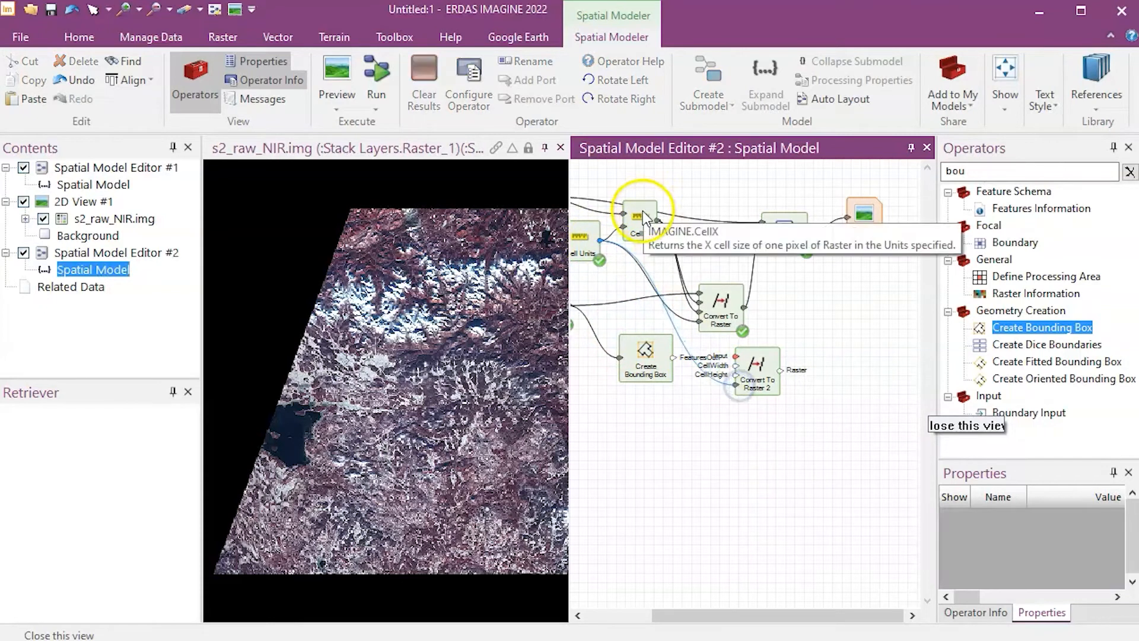
drag(658, 222, 734, 377)
drag(673, 358, 743, 390)
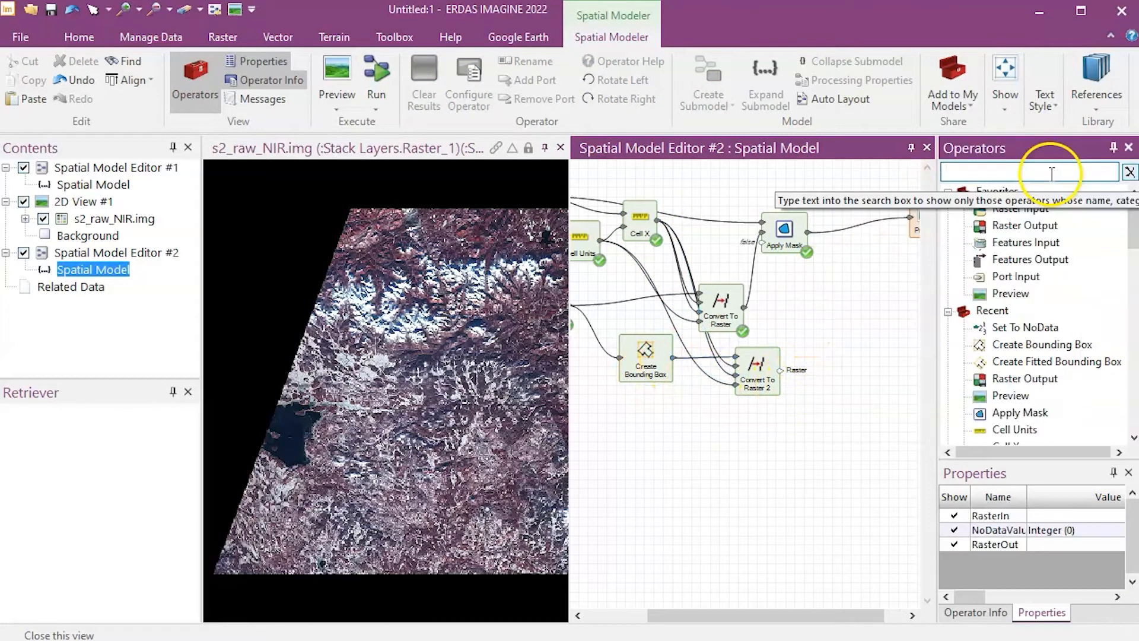
- Add a Set To NoData operator and route the Apply Mask output to its RasterIn port instead of Preview
text(nodata)
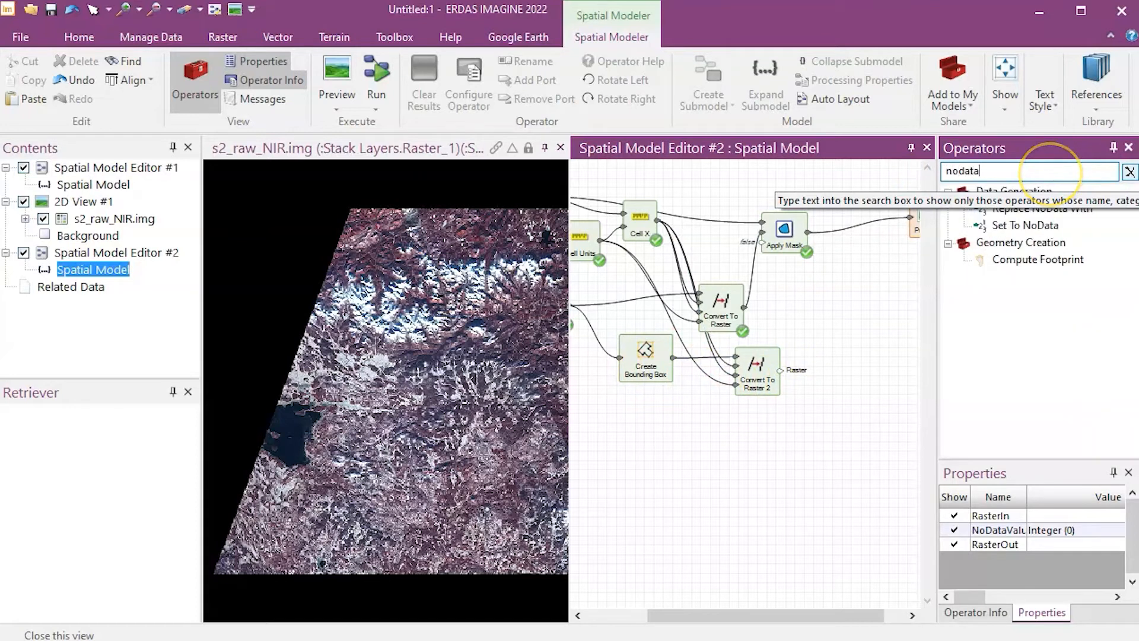
drag(848, 240, 849, 241)
drag(872, 333, 819, 349)
drag(856, 233, 797, 274)
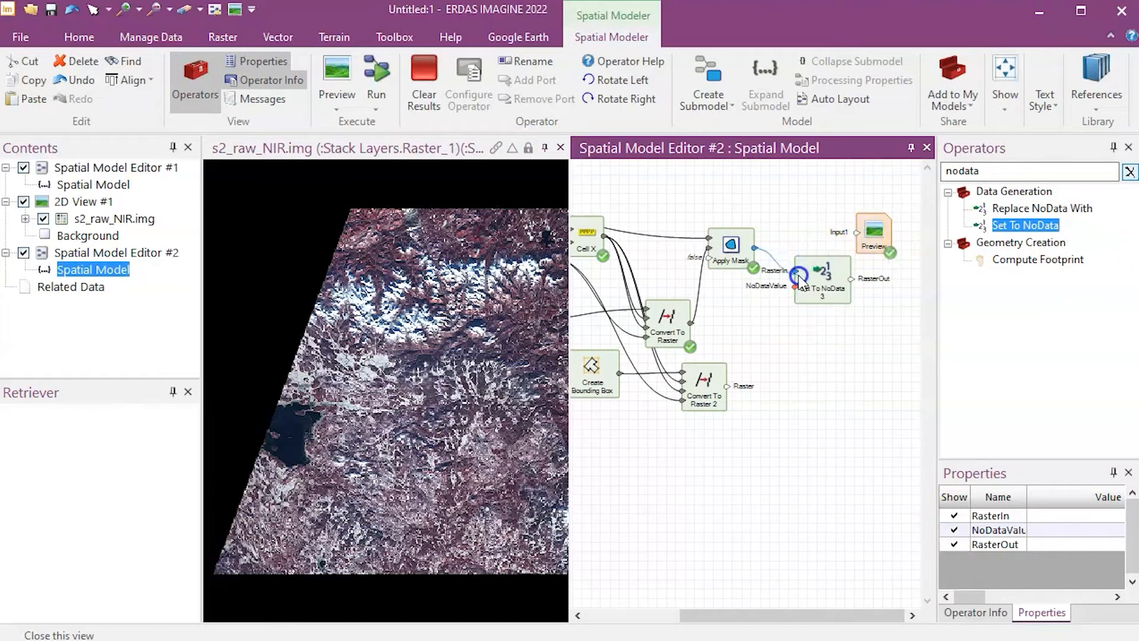
- Set the NoDataValue of Set To NoData to 0 and move the Preview operator beyond its output
click(1042, 531)
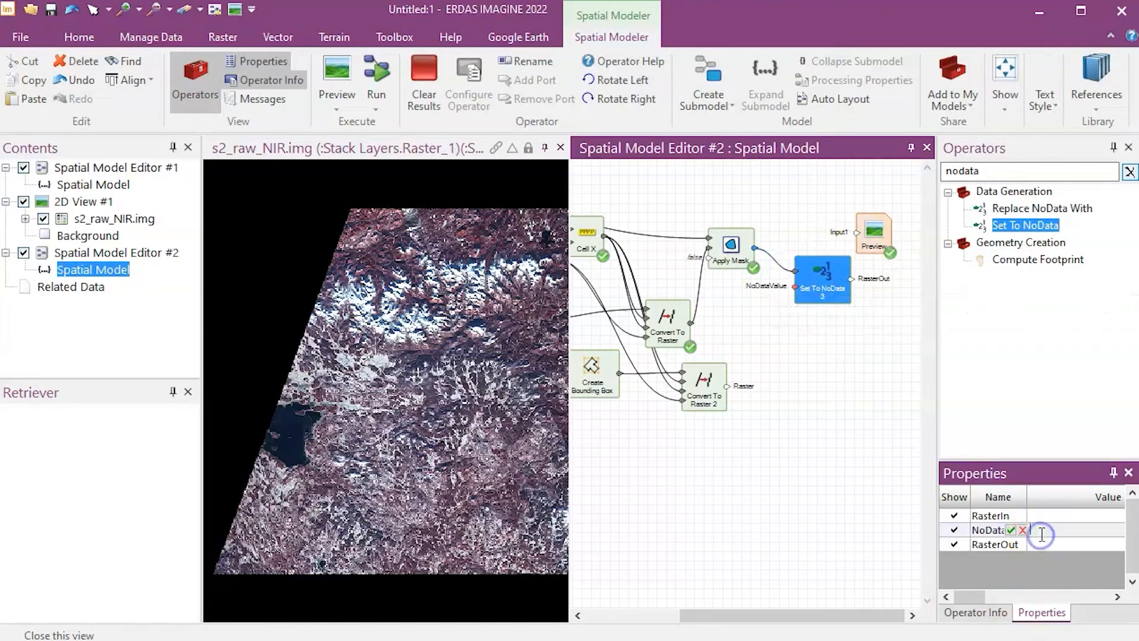
click(896, 433)
click(871, 237)
drag(871, 237, 917, 277)
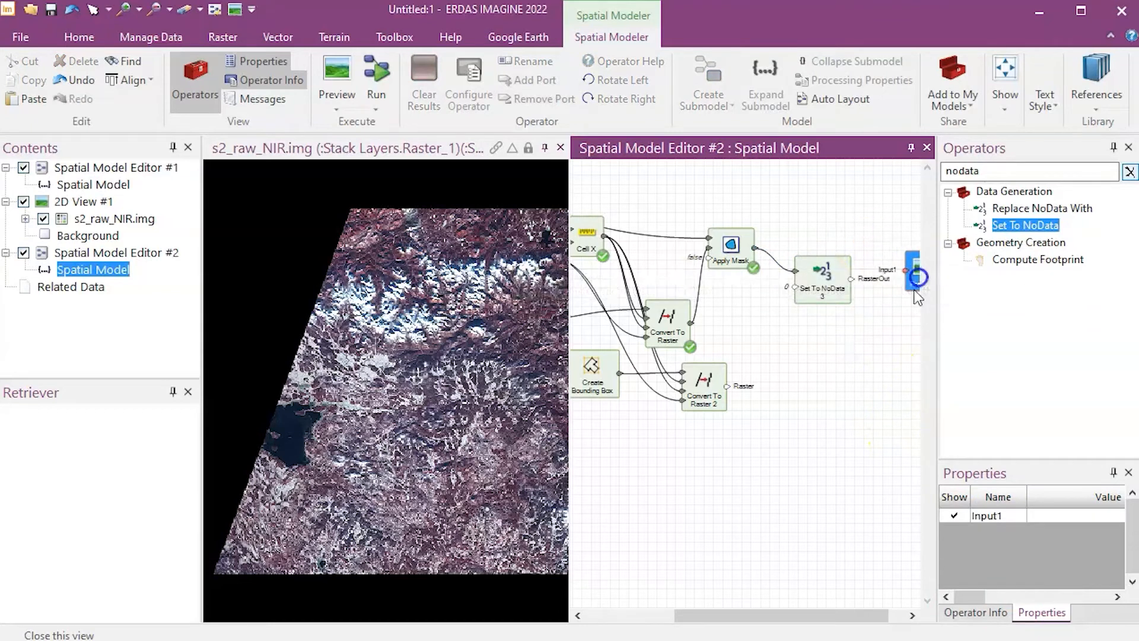
click(861, 354)
- Add a Define Processing Area operator, feeding Raster1In from Apply Mask and its second raster input from the duplicated Convert To Raster
double_click(1005, 171)
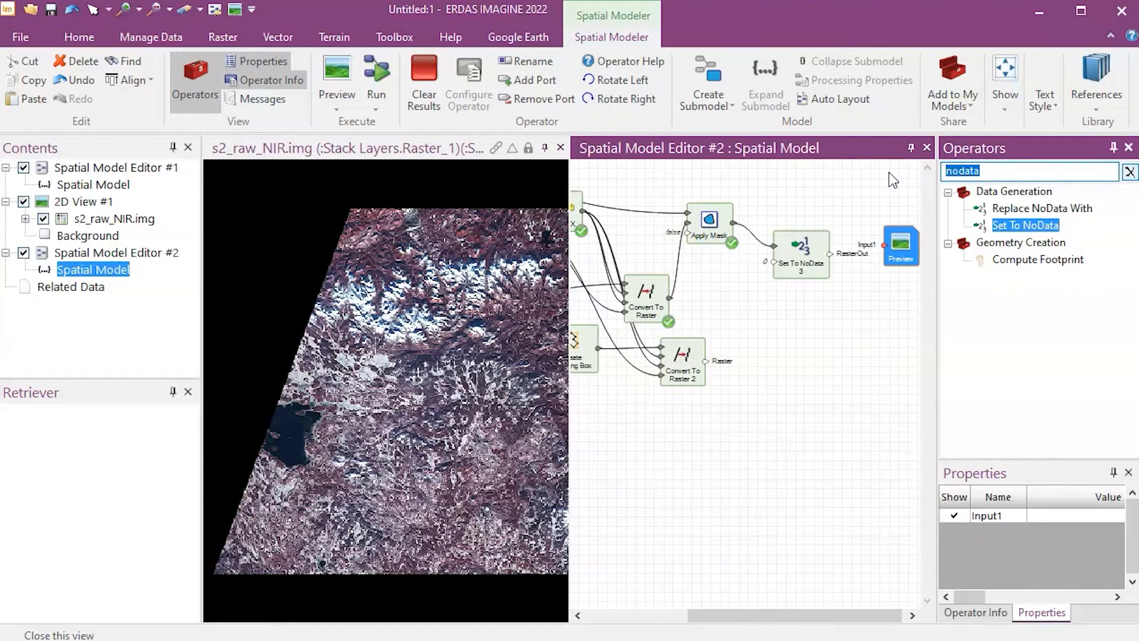
text(def)
drag(1027, 422, 823, 331)
drag(706, 361, 797, 315)
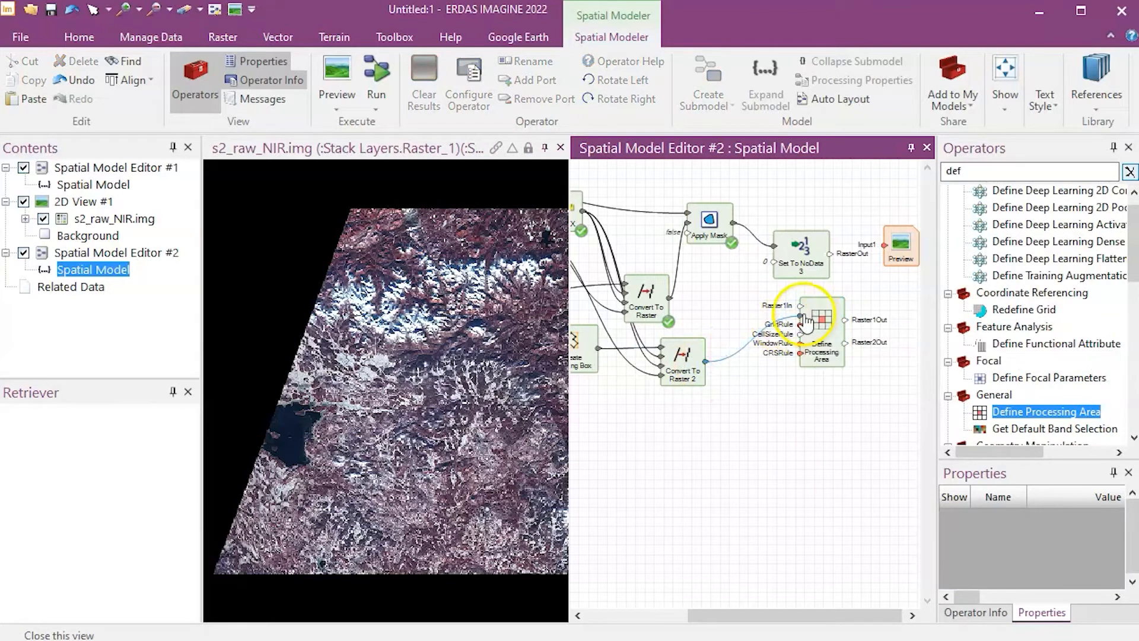
drag(734, 223, 784, 307)
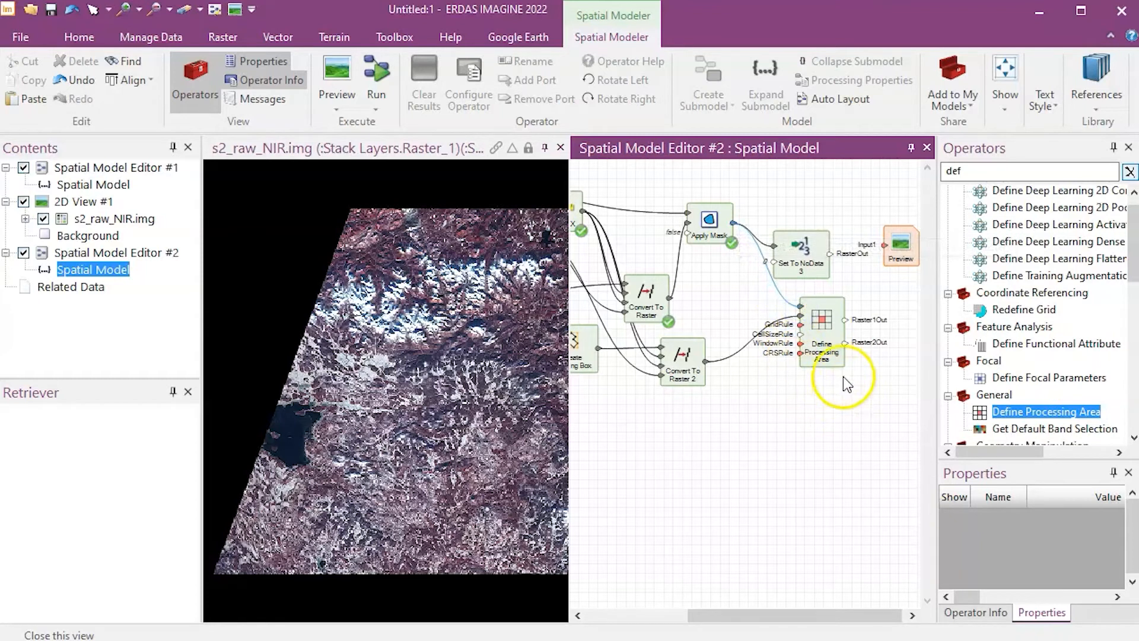
- Feed Set To NoData into Raster1In of Define Processing Area and set its Window Rule to Same as input with Raster2In
drag(833, 256, 875, 326)
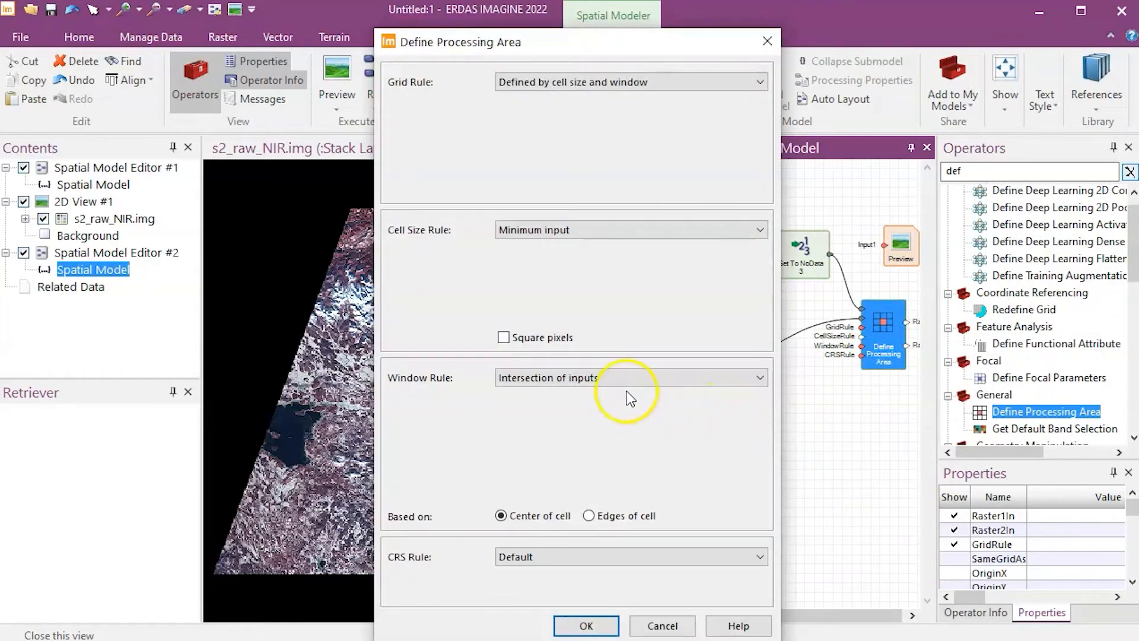
click(624, 378)
click(624, 422)
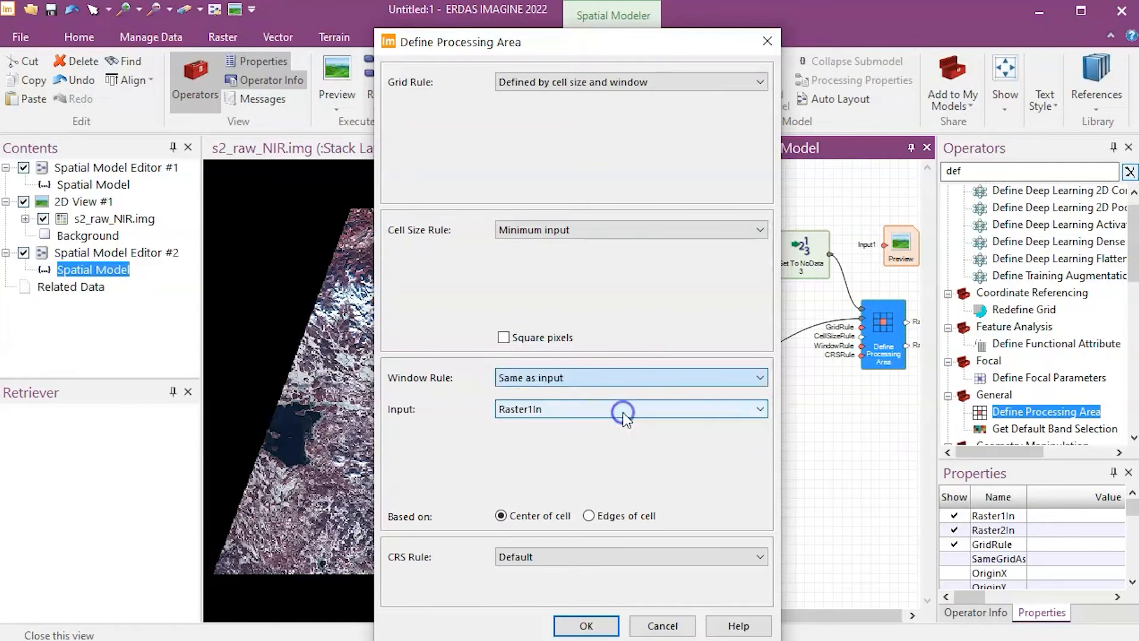
click(570, 410)
click(568, 430)
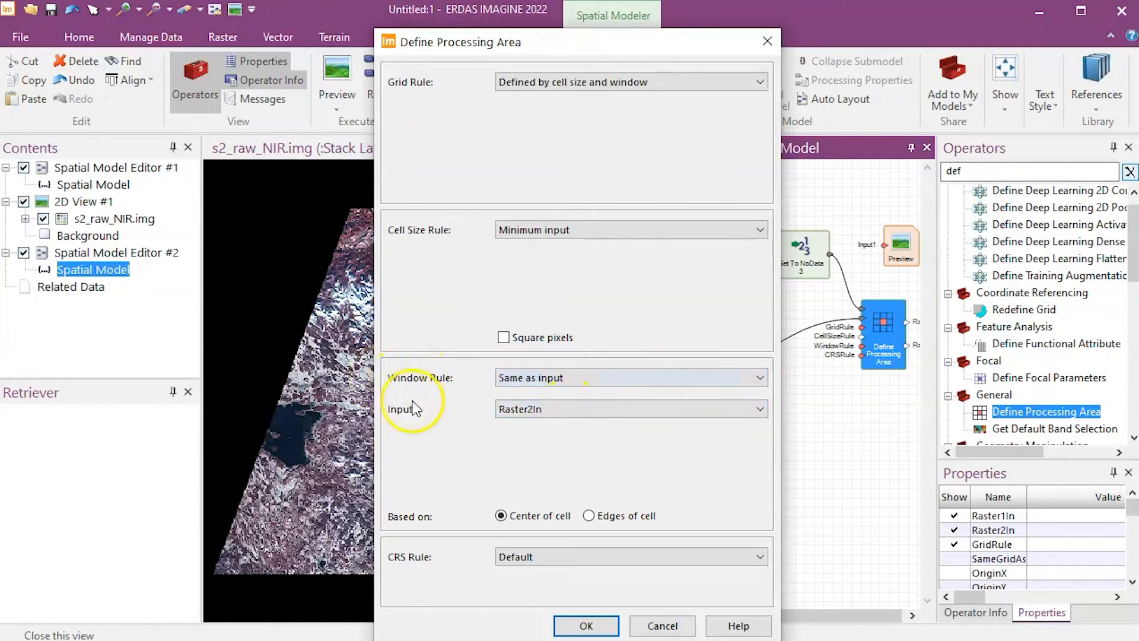
click(578, 625)
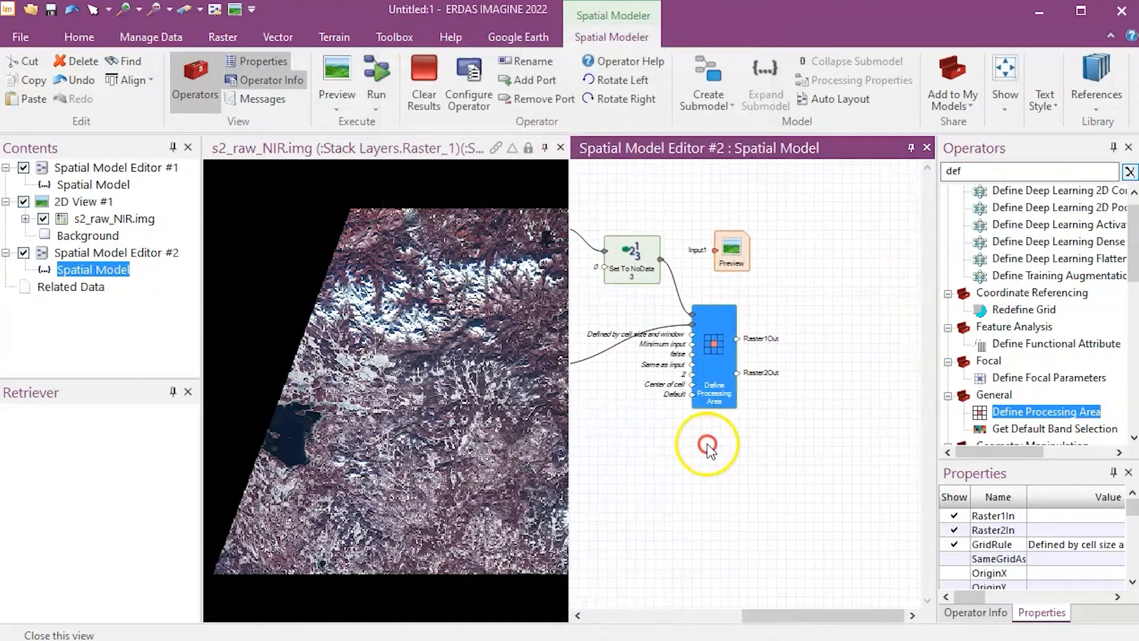
- Run only the Define Processing Area operator and examine the raster dimensions on its two outputs
right_click(718, 404)
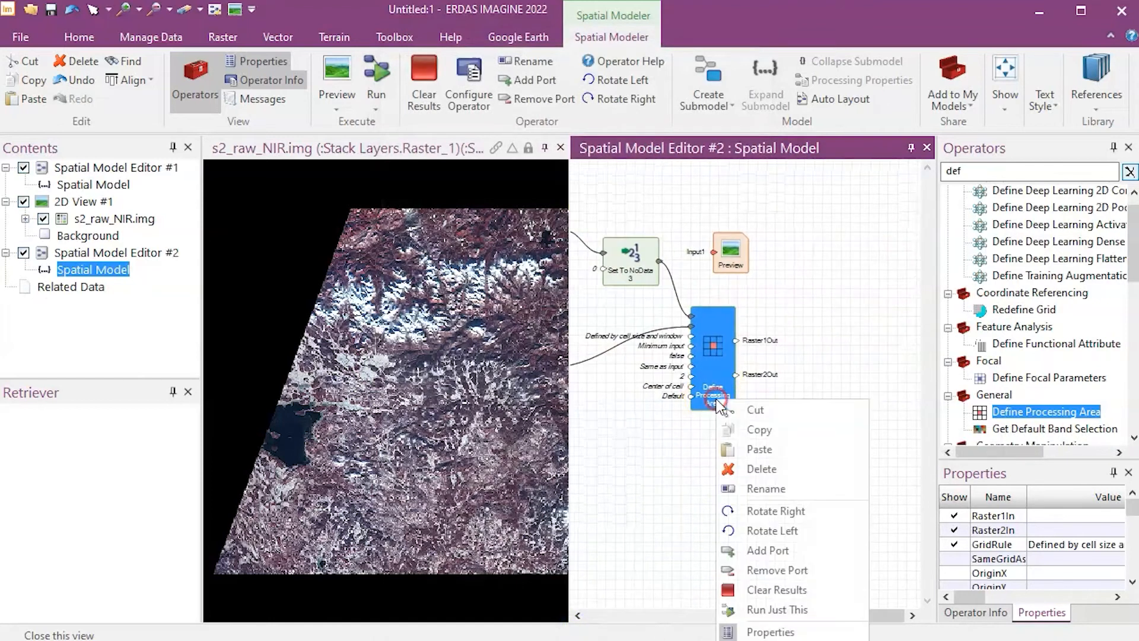
click(765, 609)
scroll(795, 409, up, 3)
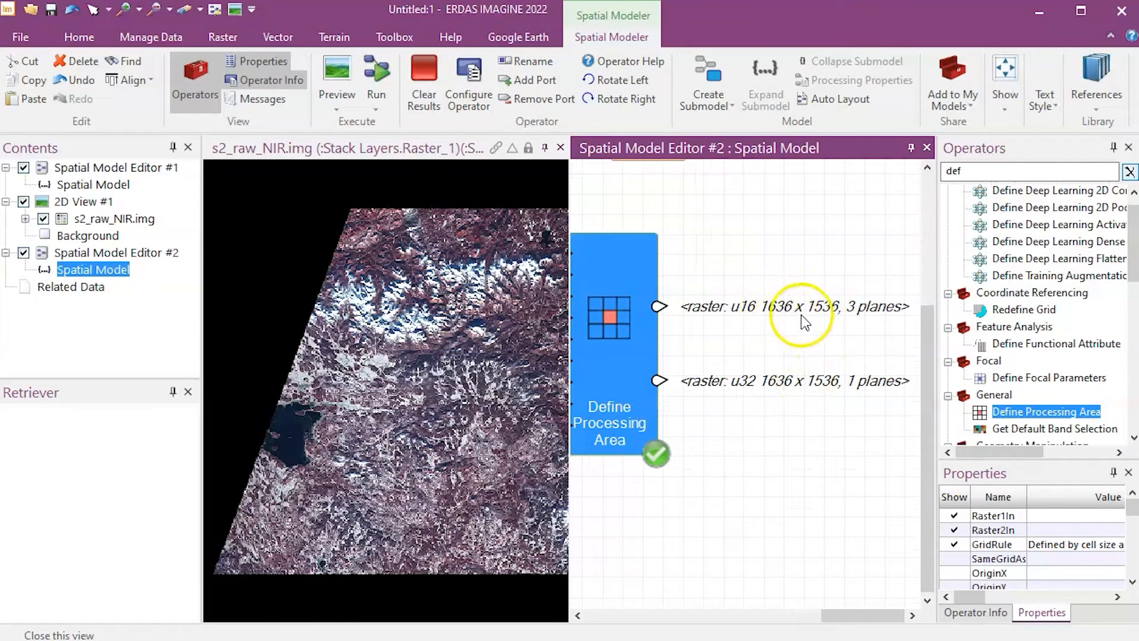
click(840, 462)
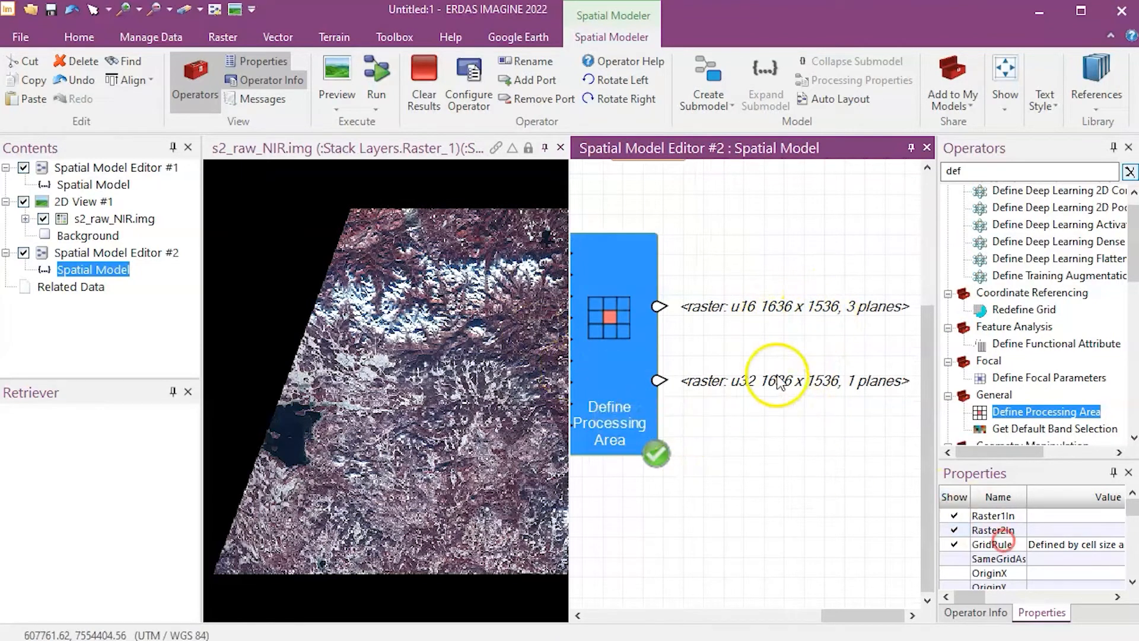
- Reconnect Set To NoData's RasterOut to Raster1In of Define Processing Area and link Raster1Out to the repositioned Preview operator
scroll(777, 377, down, 3)
drag(666, 306, 703, 385)
drag(776, 356, 799, 247)
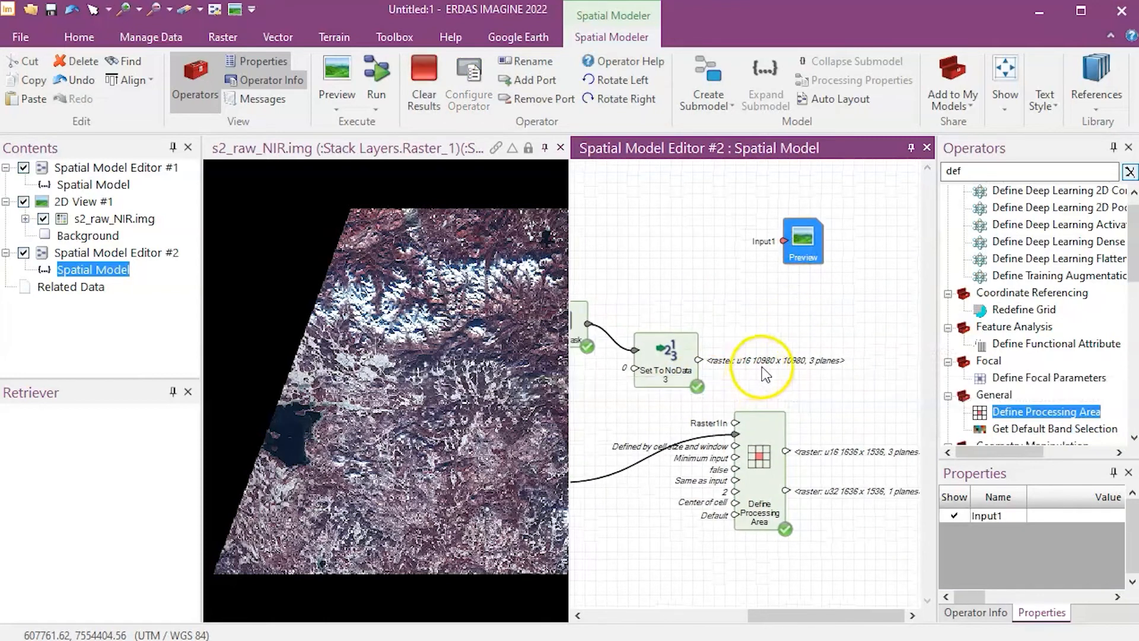
drag(699, 359, 731, 413)
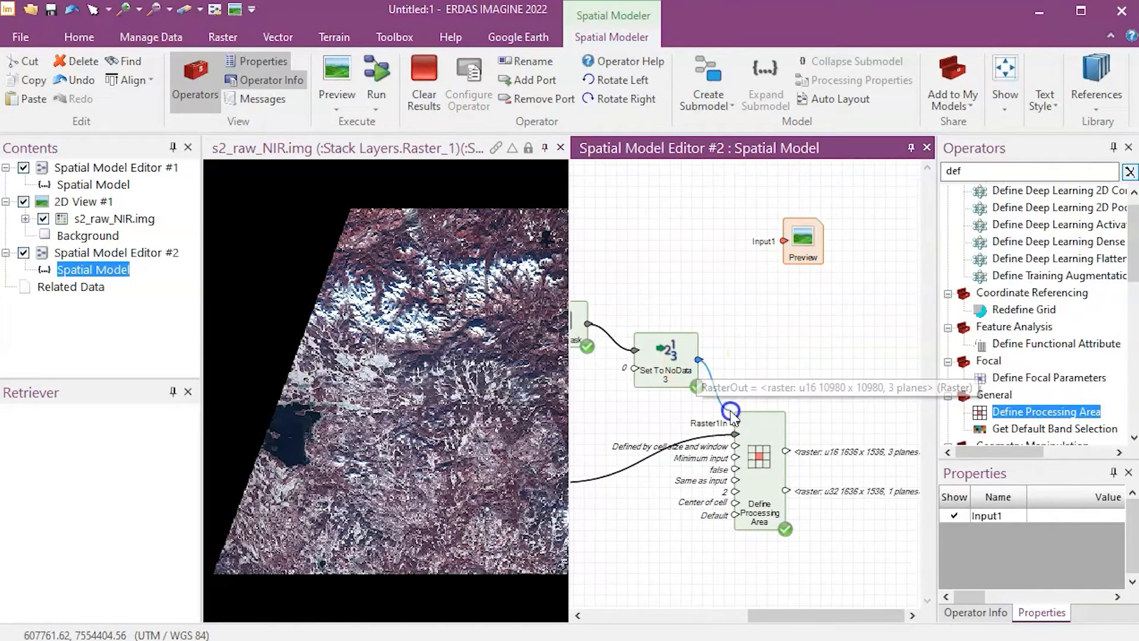
drag(805, 245, 839, 394)
drag(786, 452, 819, 392)
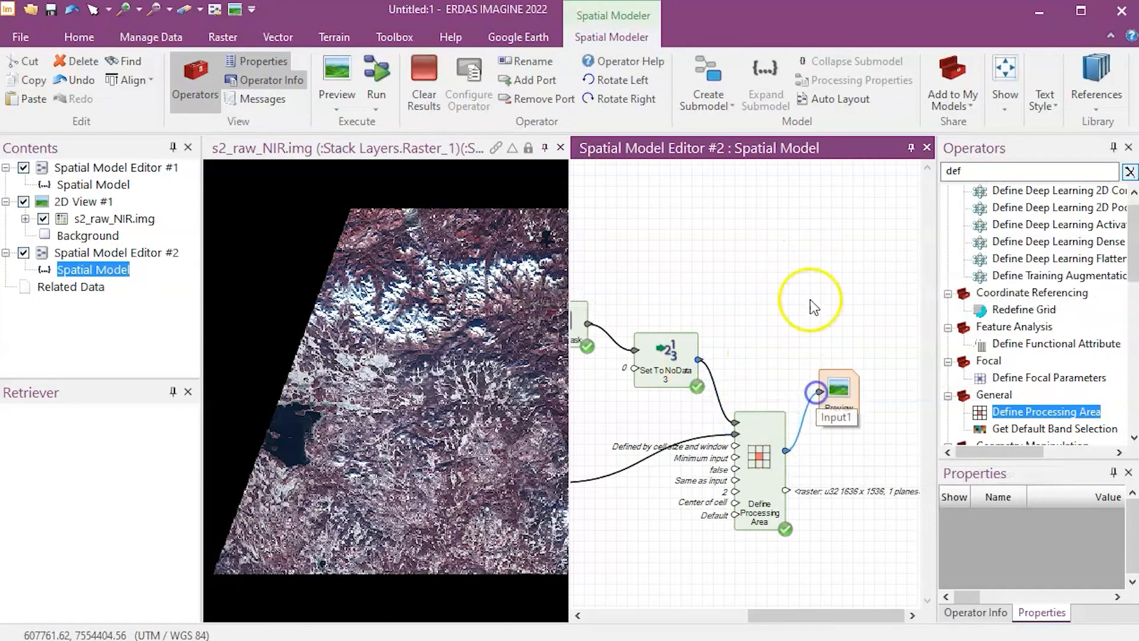
- Run the model preview and fit the clipped raster to the preview view's frame
click(348, 76)
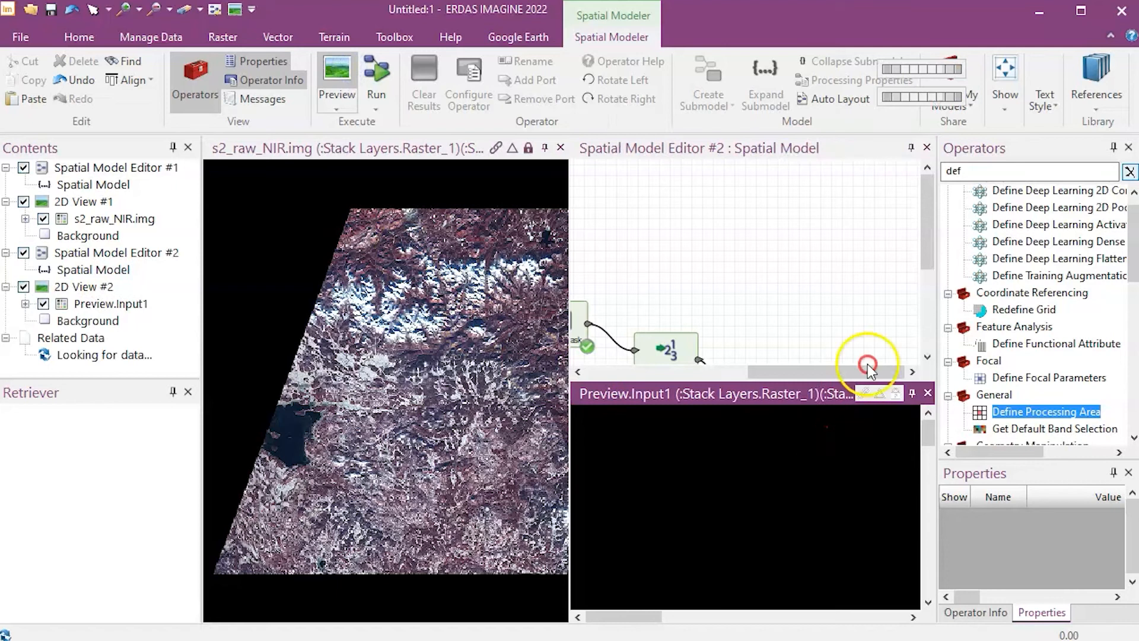
right_click(685, 527)
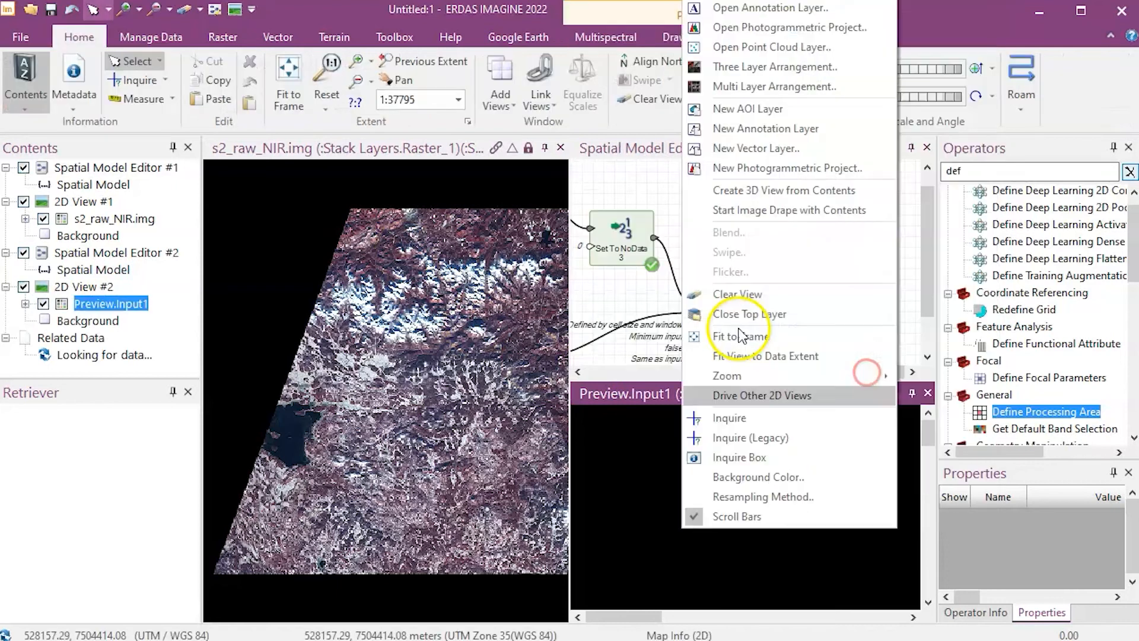
click(740, 334)
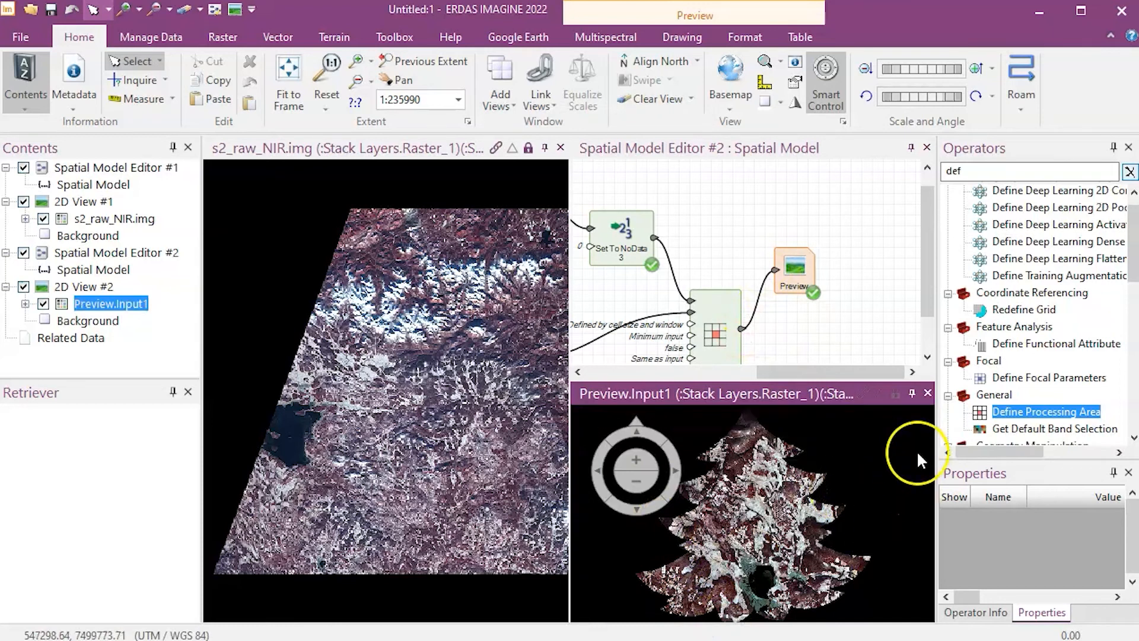
- Add a Raster Output operator fed by Raster1Out of Define Processing Area, and open its FilenameIn setting without choosing a file
drag(836, 343, 742, 294)
click(1130, 172)
drag(1023, 227, 750, 284)
drag(647, 271, 721, 283)
double_click(720, 299)
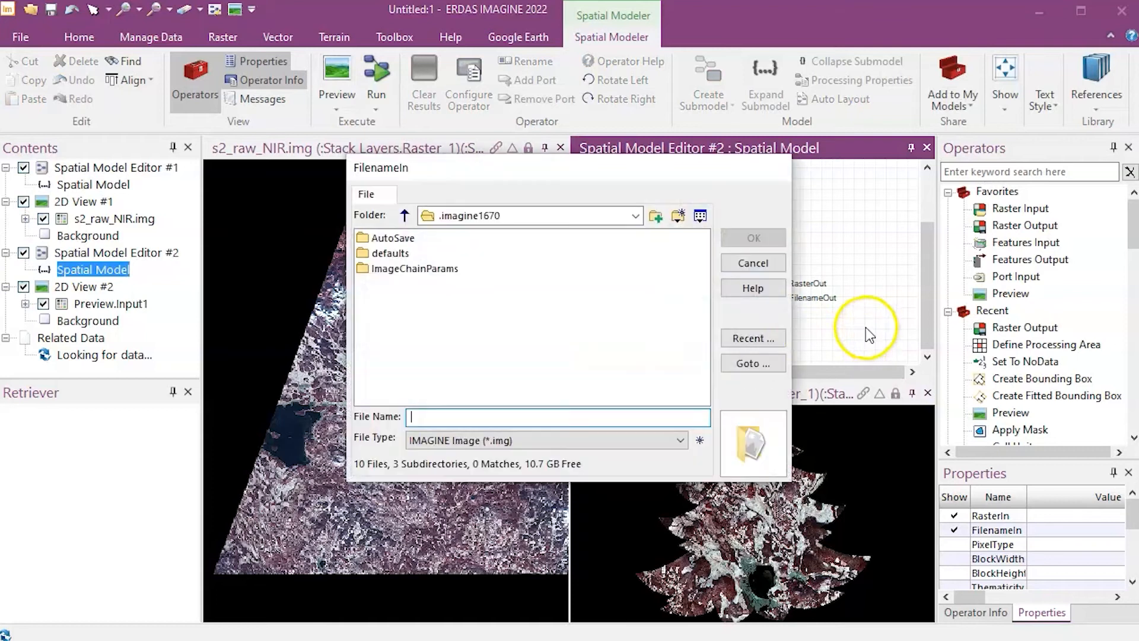
click(780, 265)
- Review the finished model, examining the settings of Define Processing Area and the second Convert To Raster without changing them
drag(689, 334, 849, 359)
scroll(838, 233, down, 2)
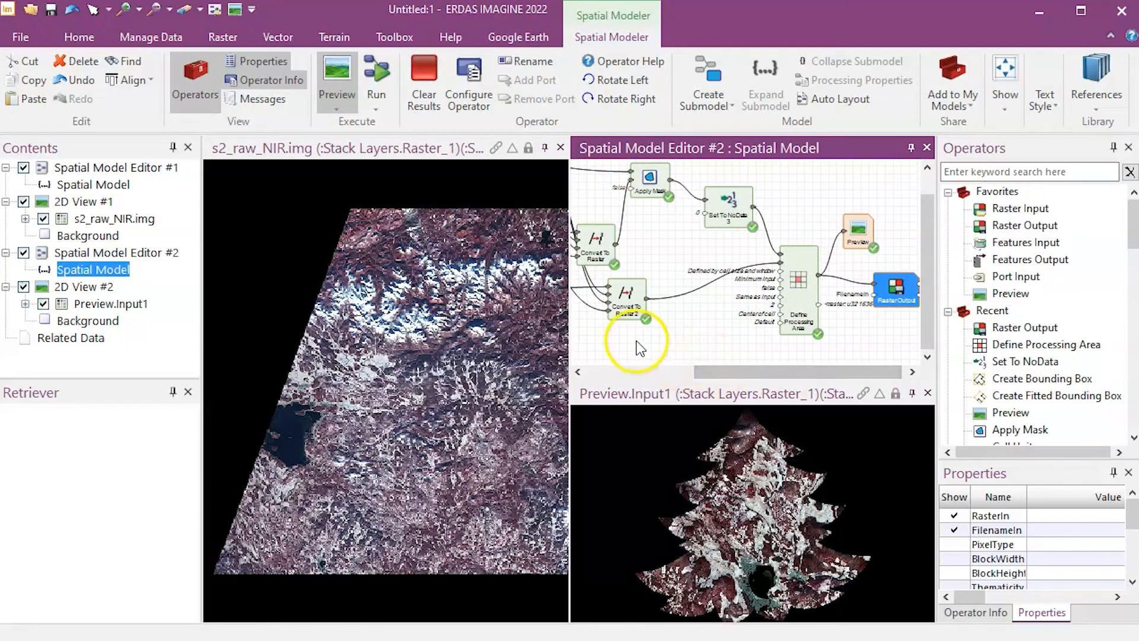
drag(706, 335, 747, 351)
scroll(816, 318, down, 1)
click(840, 319)
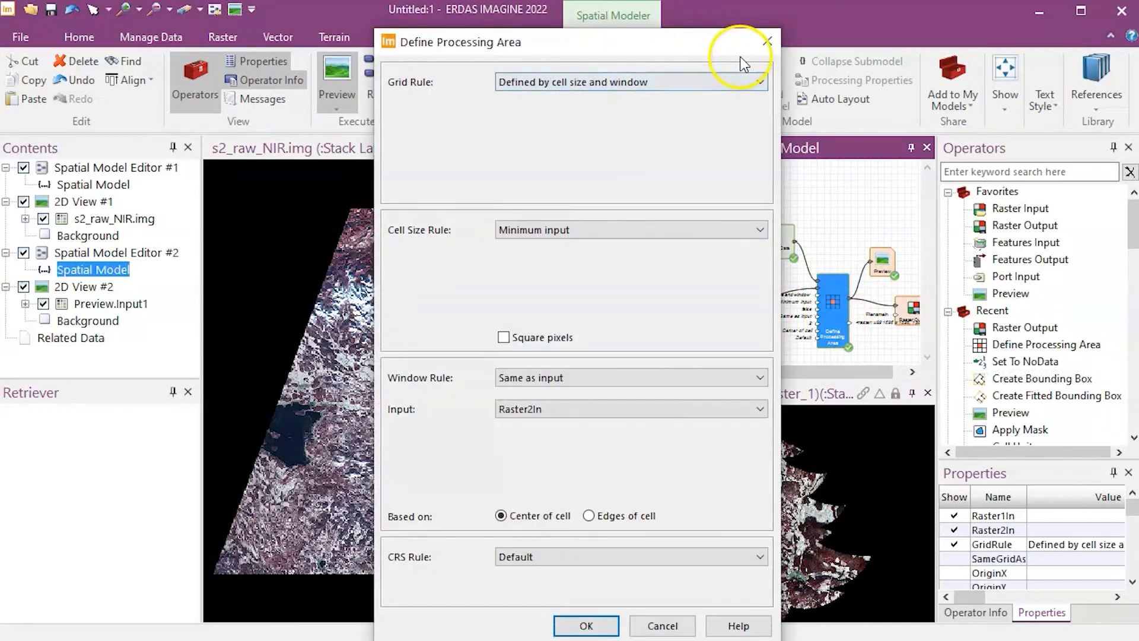
click(769, 42)
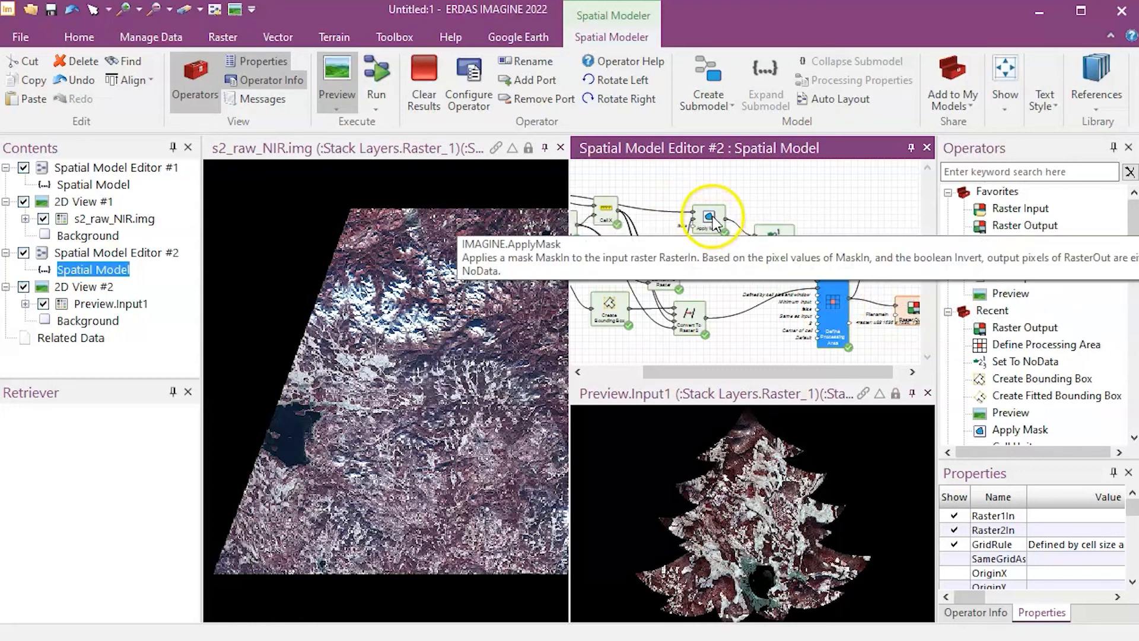
click(692, 323)
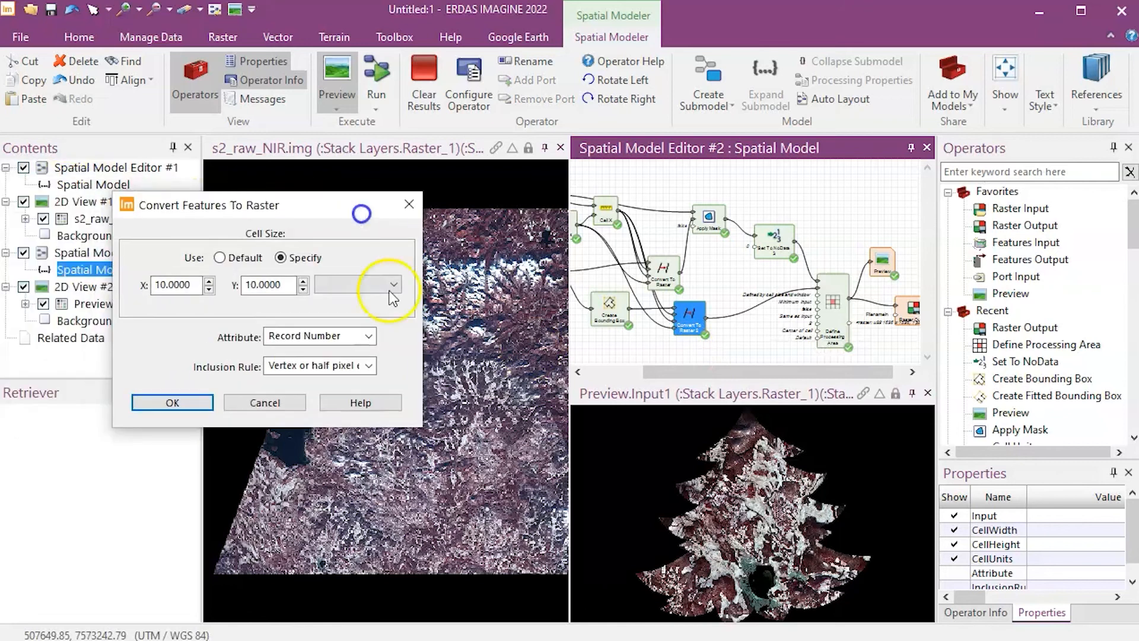
click(404, 212)
drag(742, 350, 572, 318)
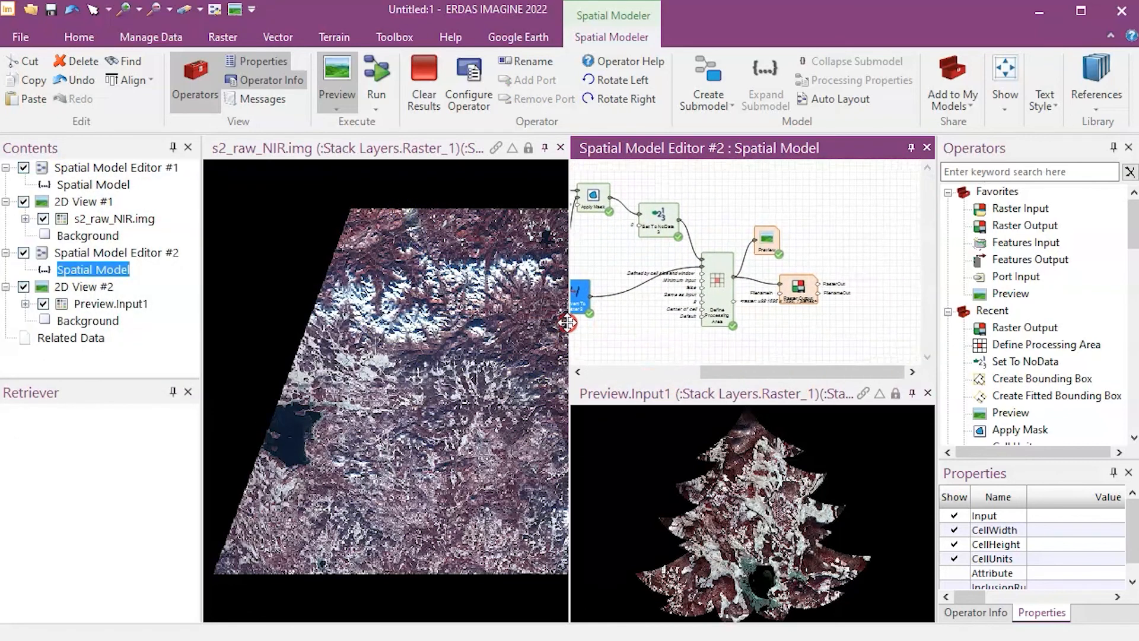